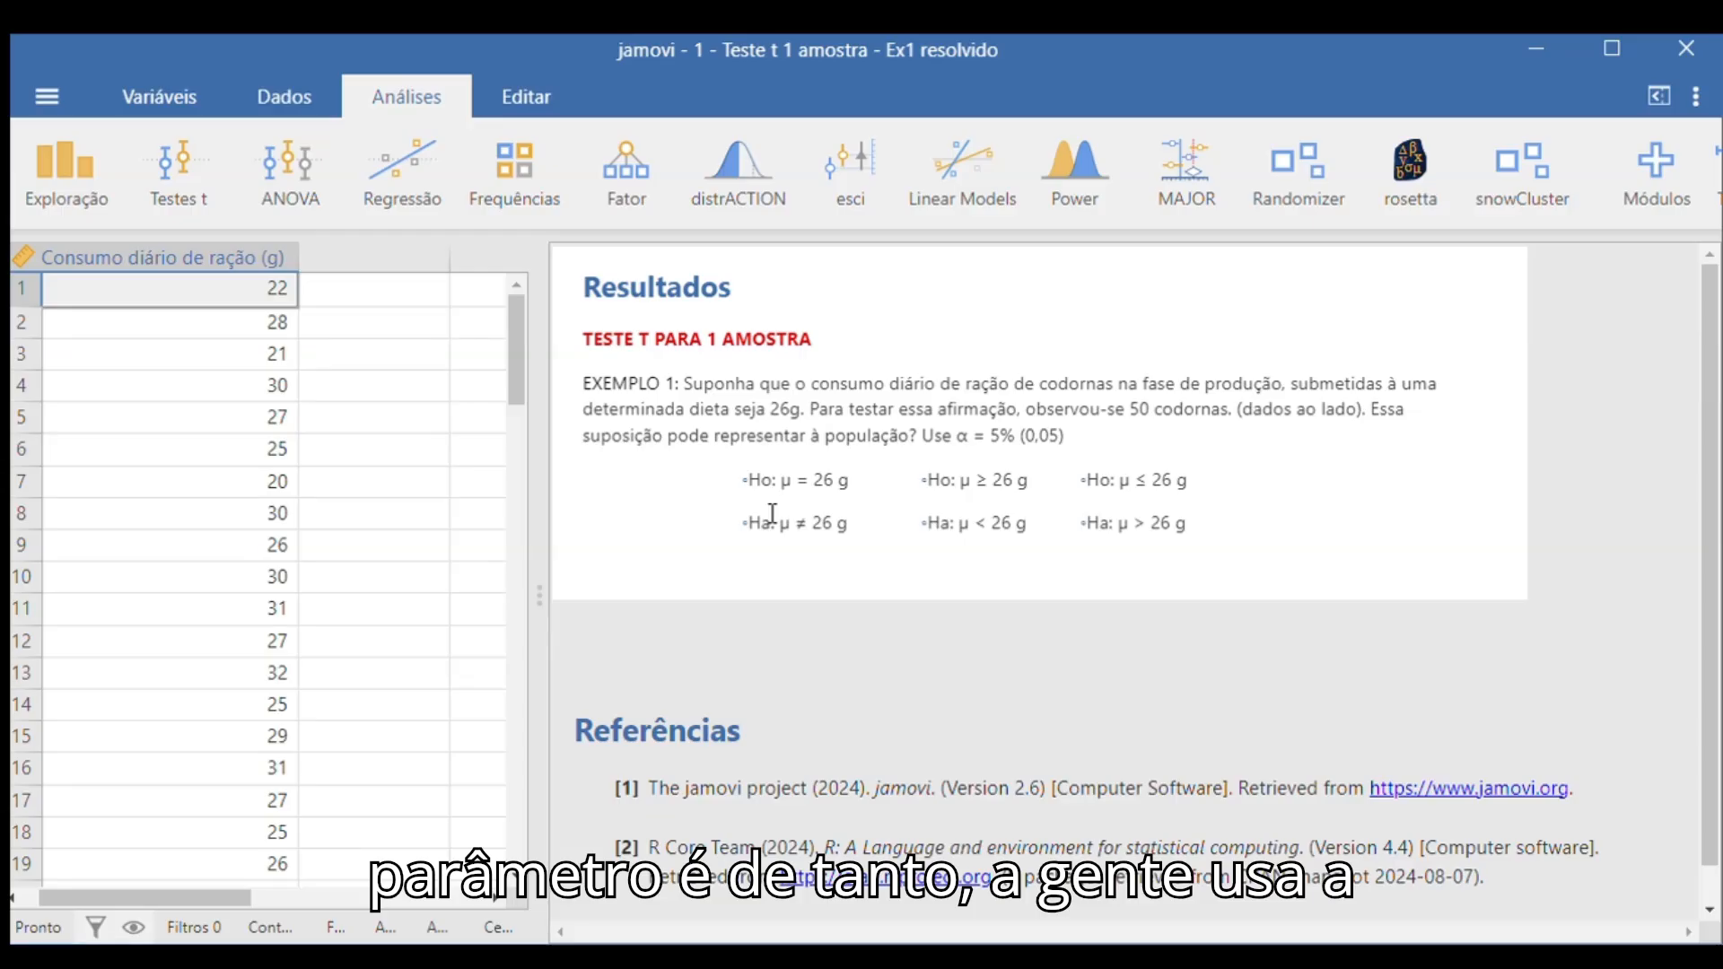
- Review the hypothesis pair Ho: μ = 26 g and Ha: μ ≠ 26 g, and look through all feed consumption observations
left_click_drag(779, 481, 858, 493)
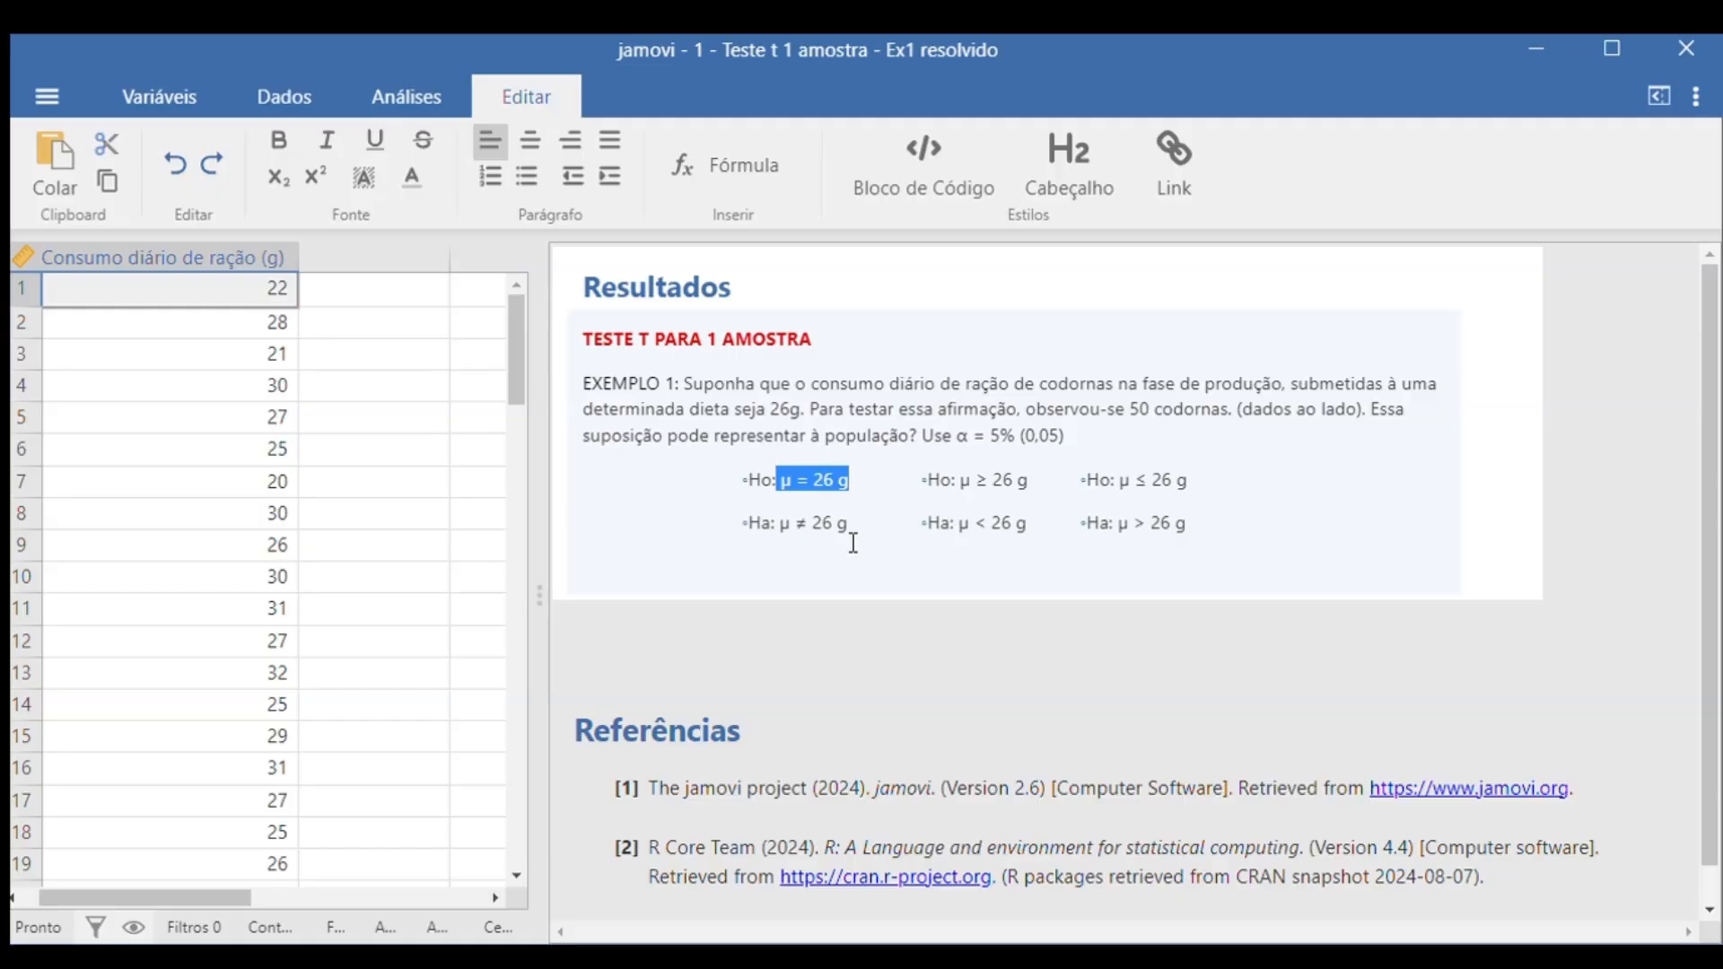
left_click(794, 536)
left_click_drag(793, 536, 842, 536)
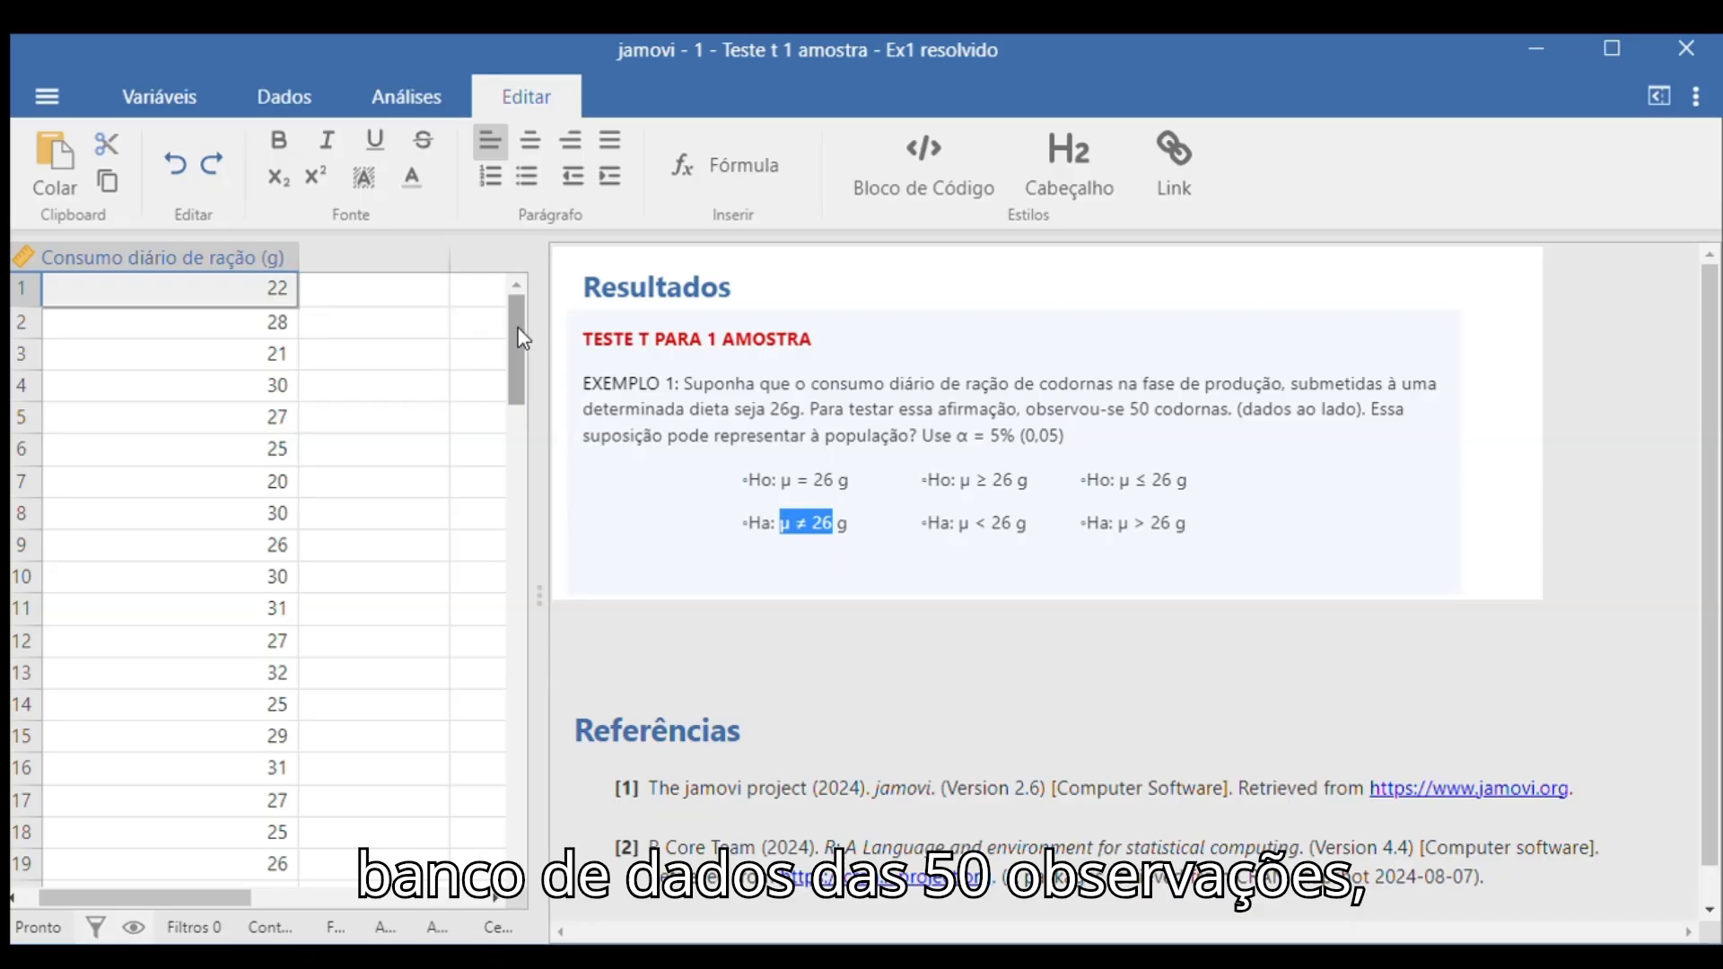
left_click_drag(524, 339, 512, 541)
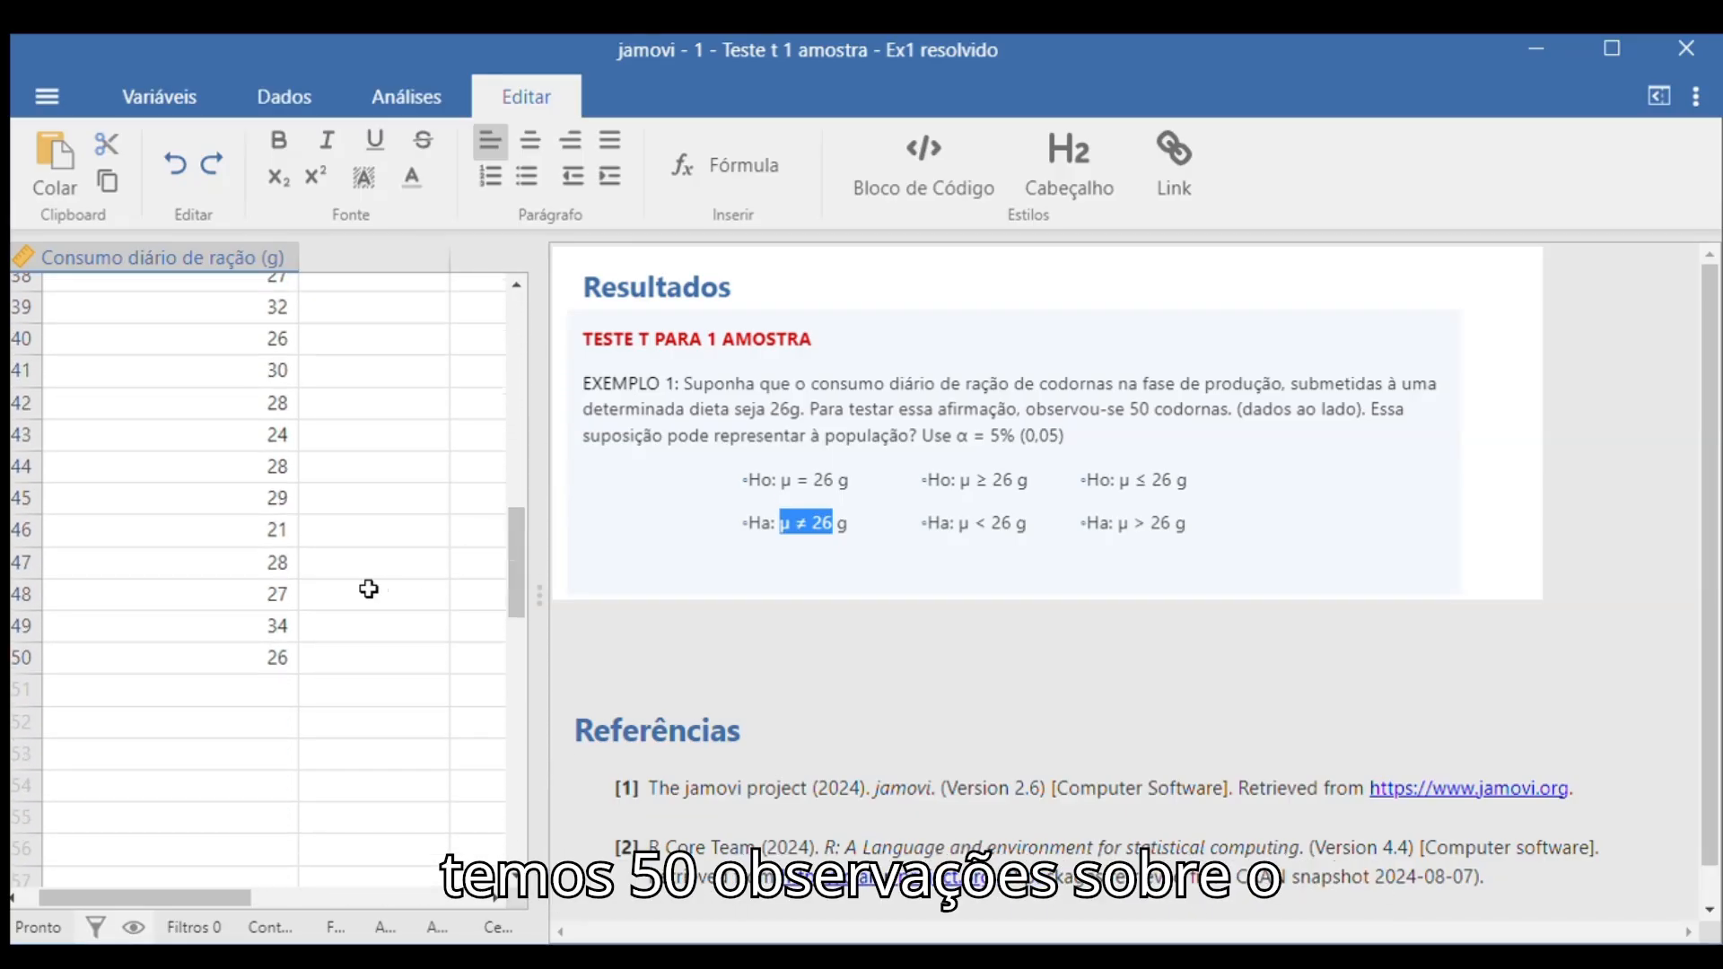
left_click_drag(520, 531, 532, 309)
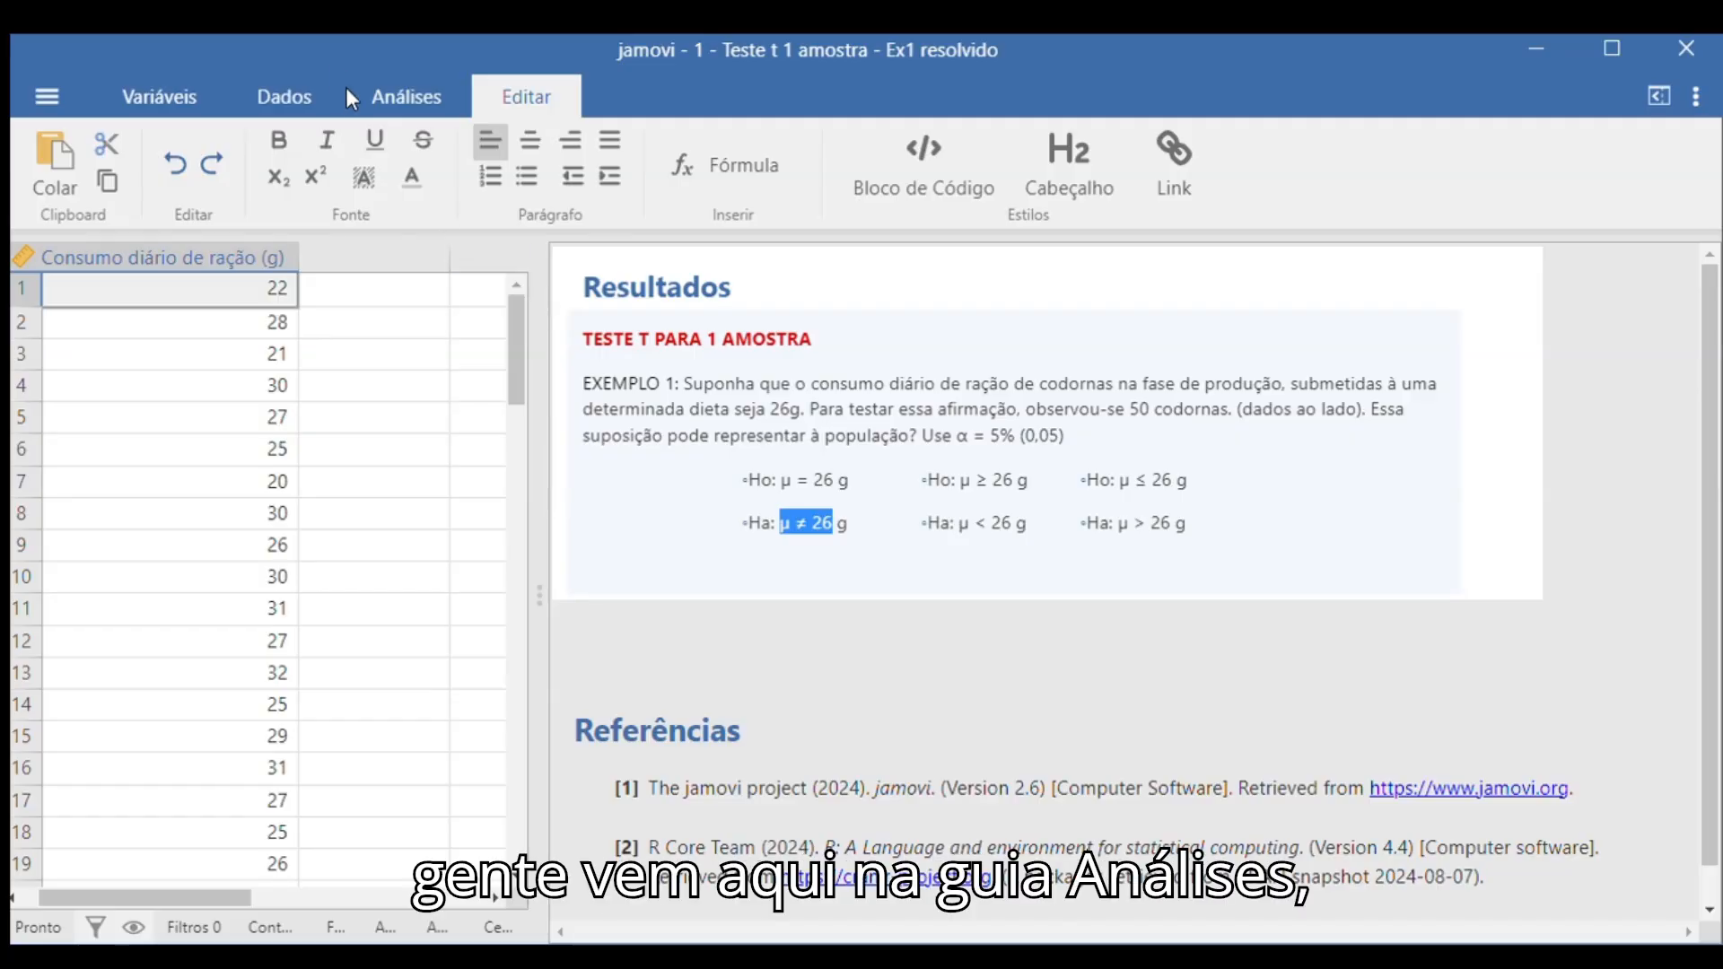
- Start a one-sample t-test analysis (Teste t para uma amostra)
left_click(399, 104)
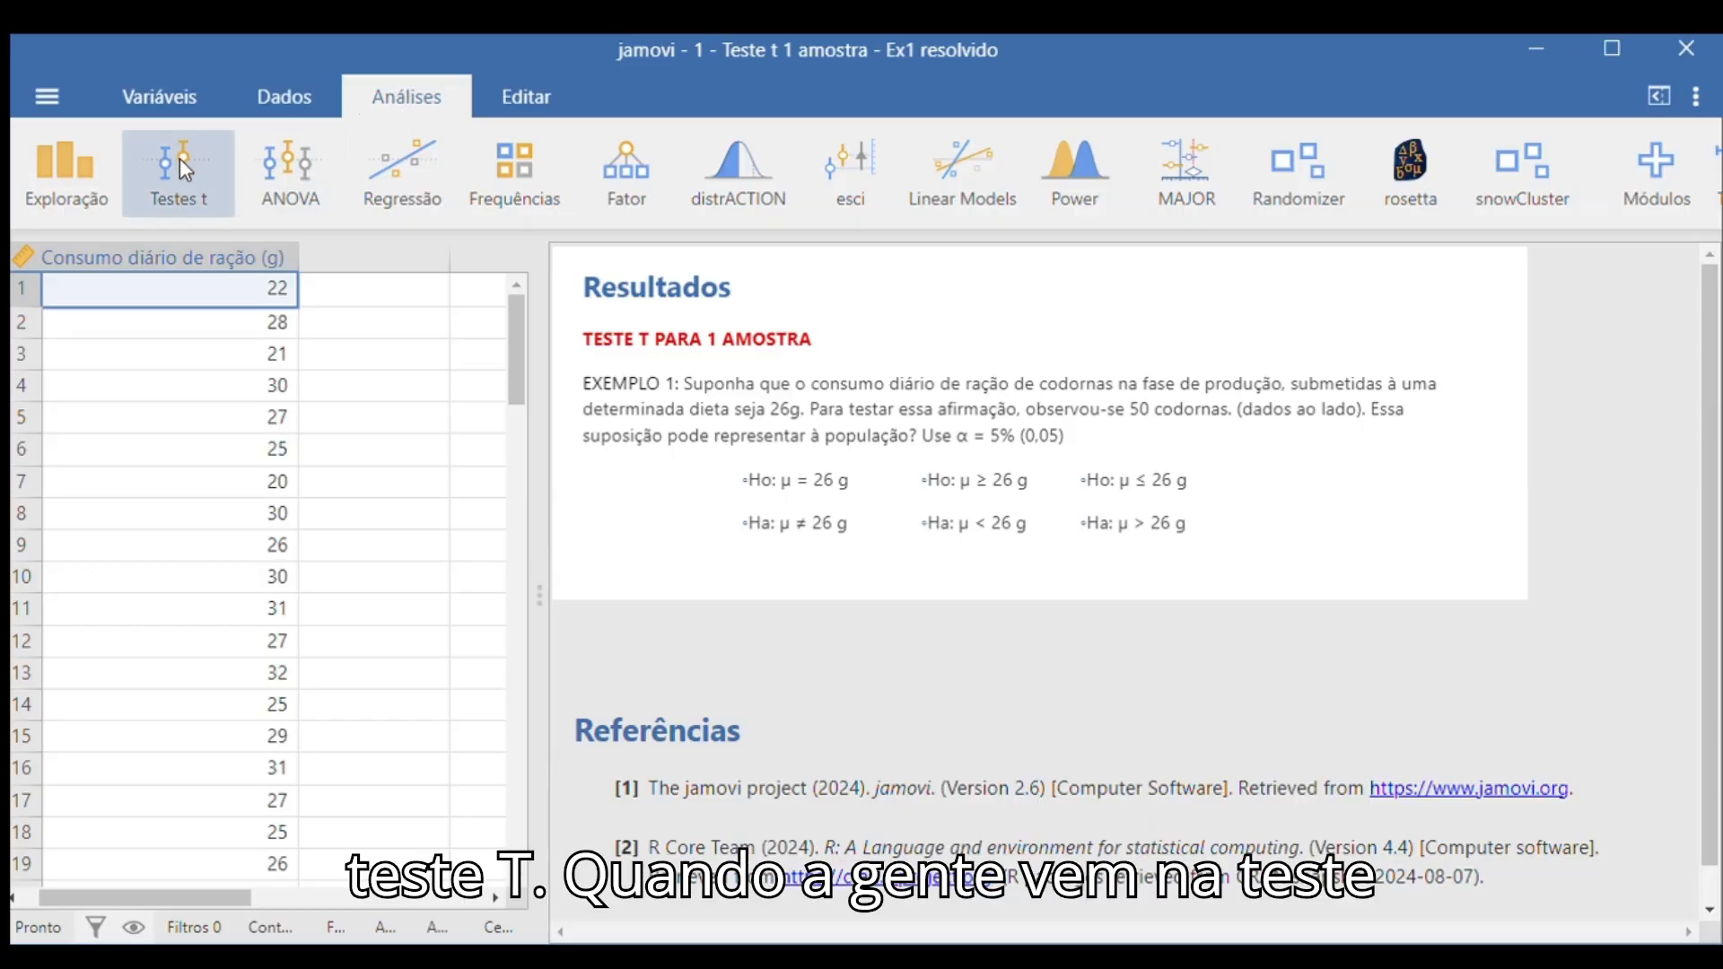
left_click(180, 158)
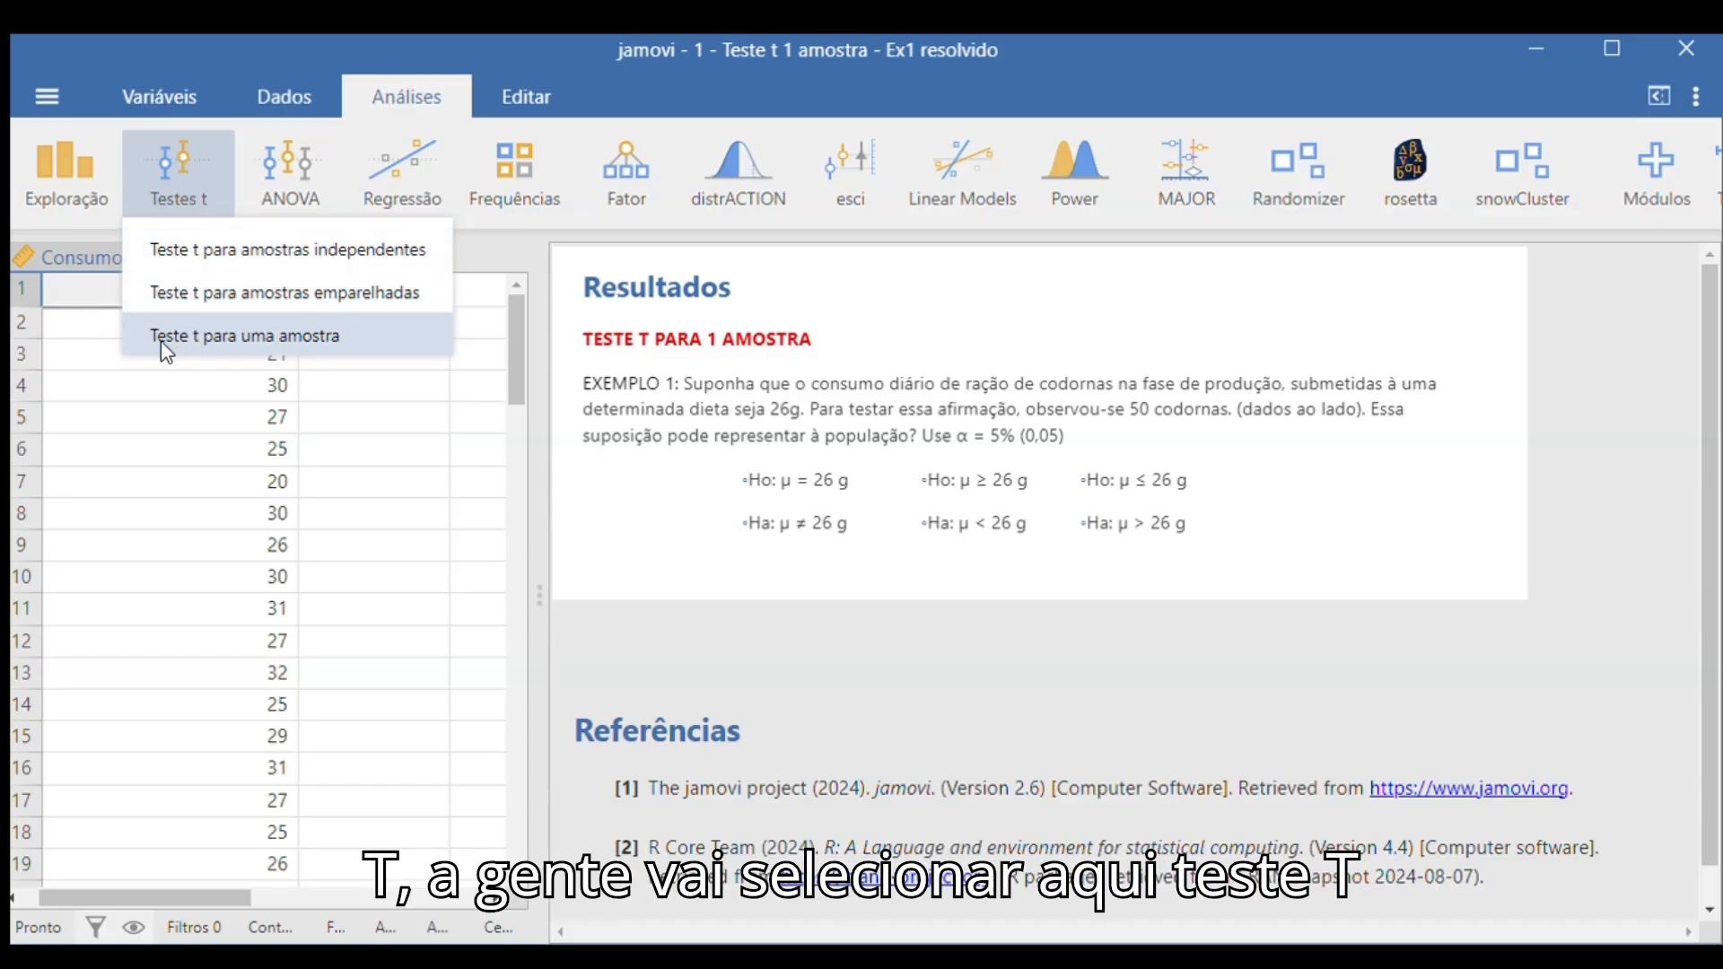
left_click(269, 341)
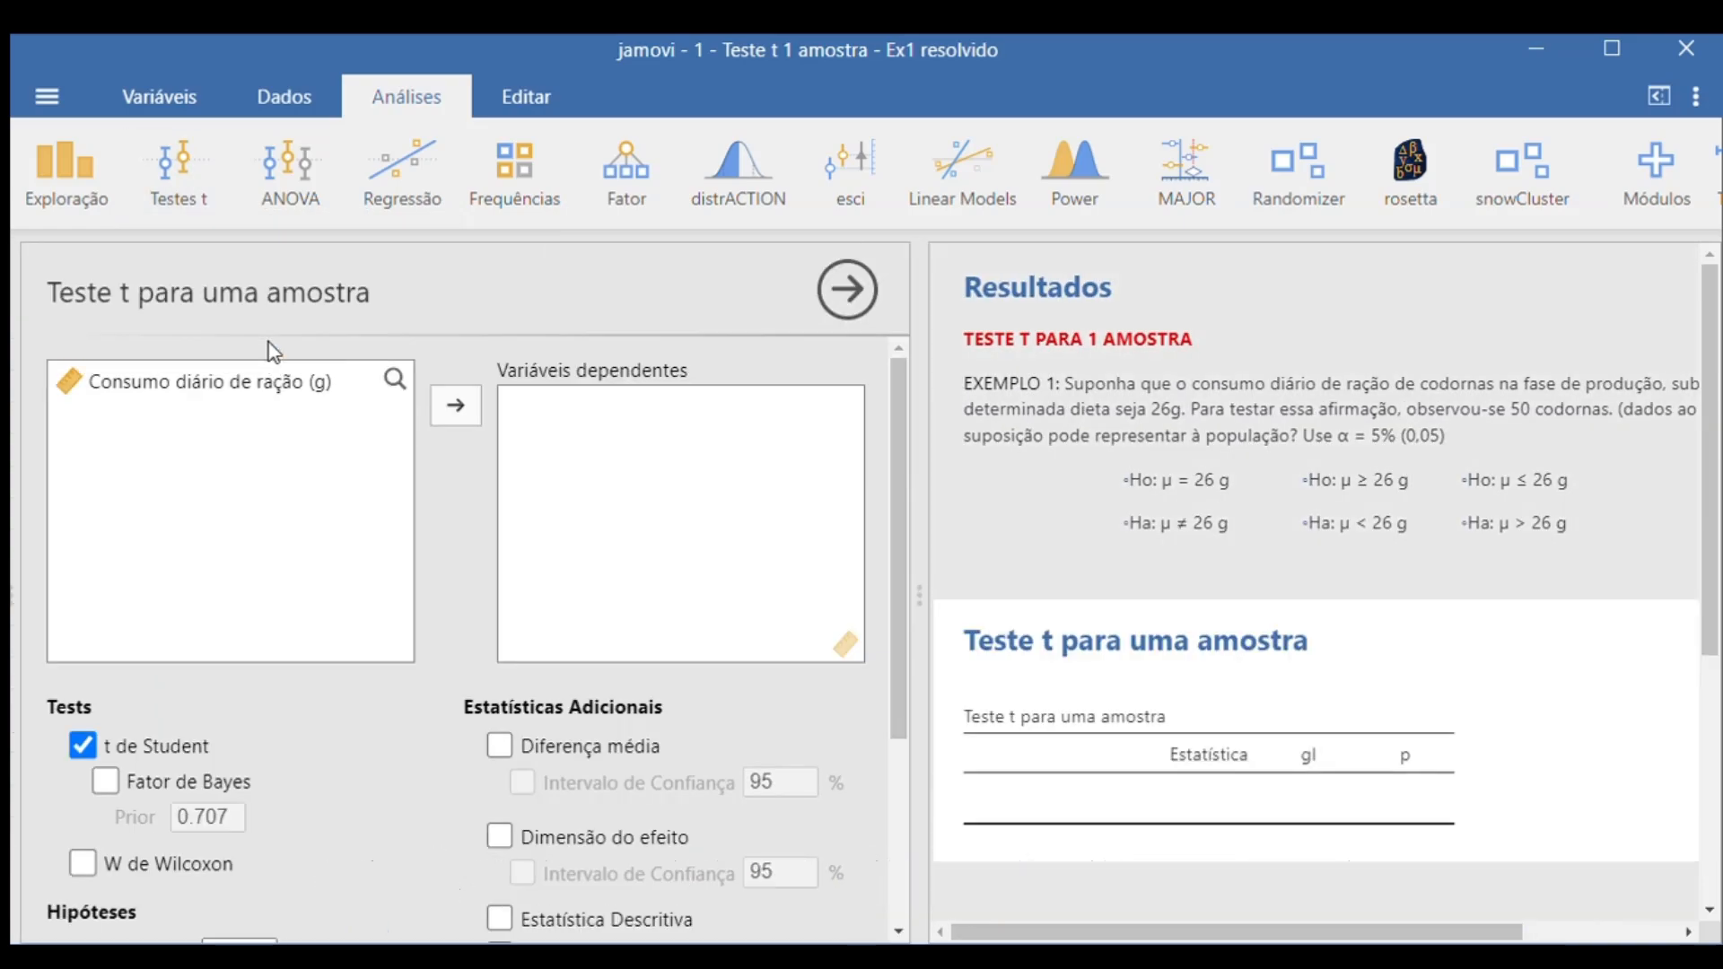
- Set the test value to 26 and assign Consumo diário de ração (g) as the dependent variable
left_click(237, 384)
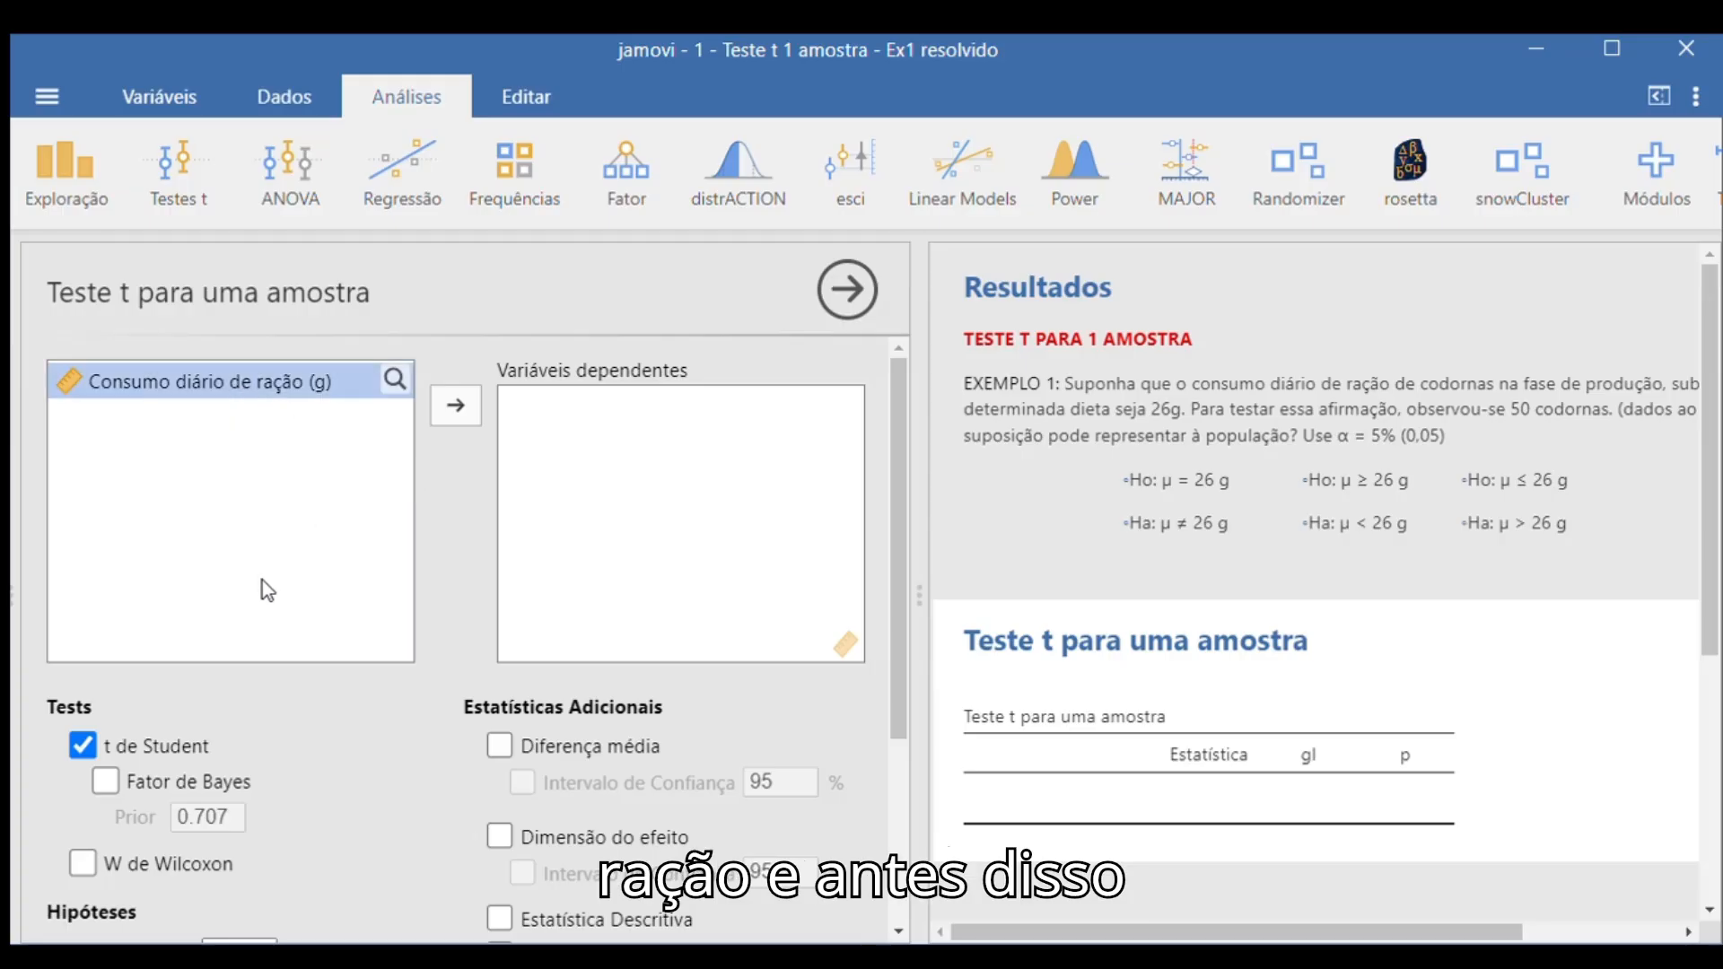
scroll(262, 579, "down", 3)
left_click(236, 664)
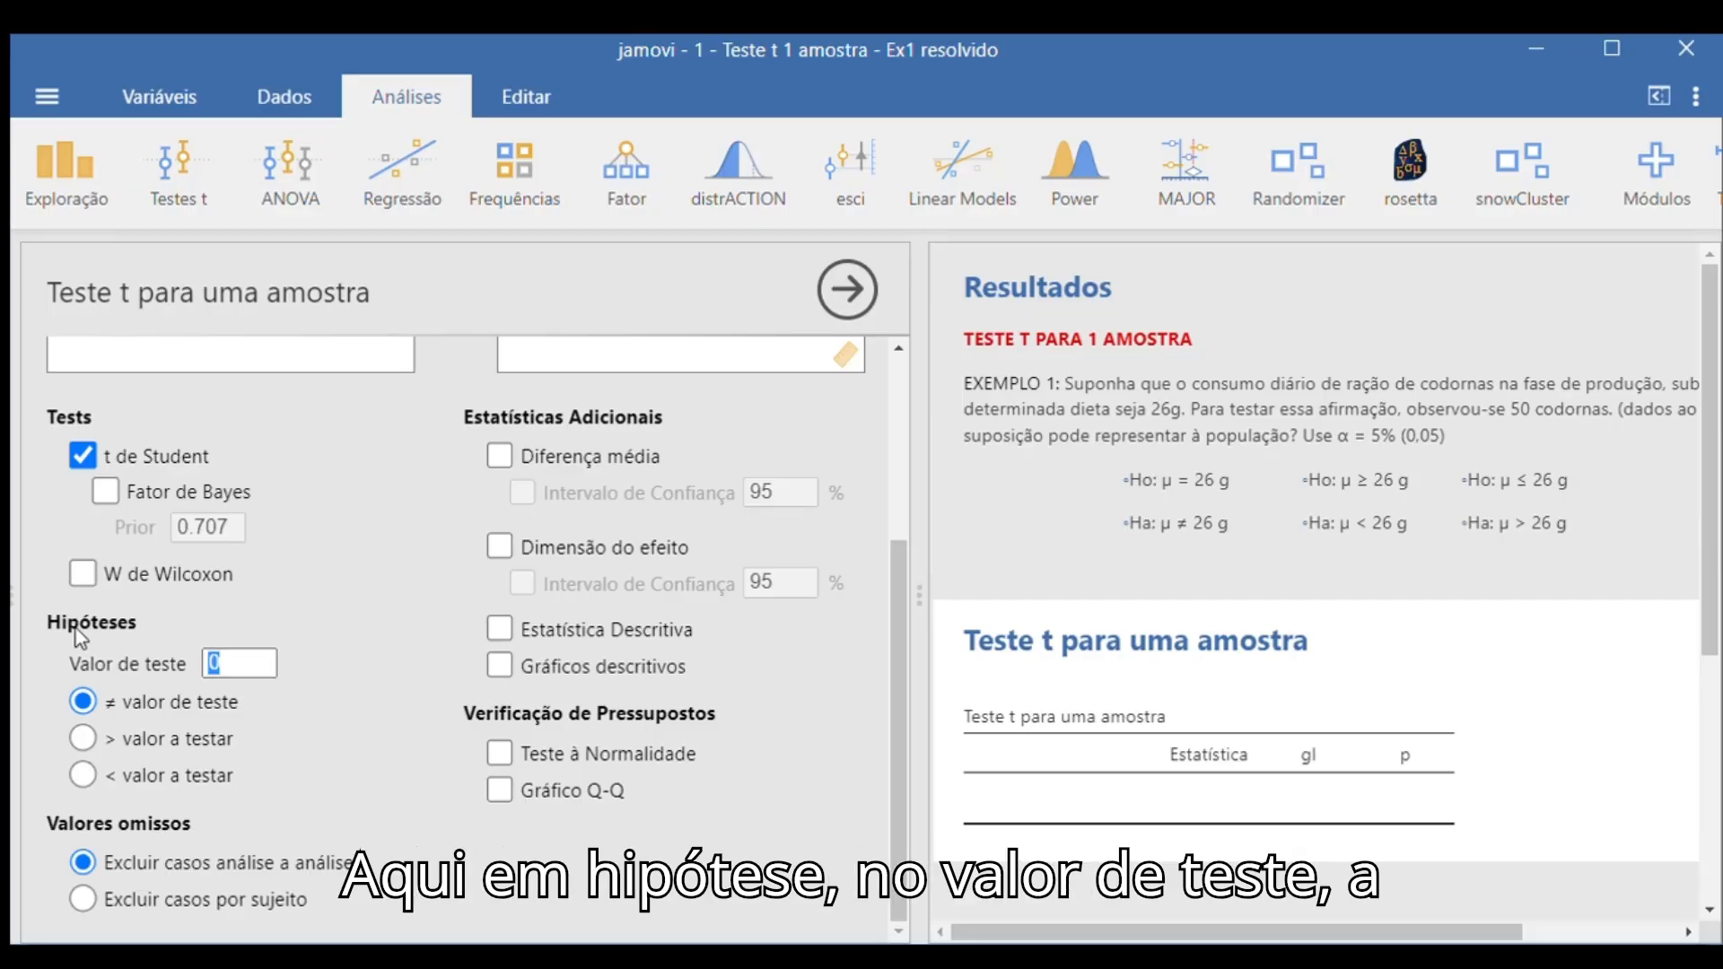
type("26")
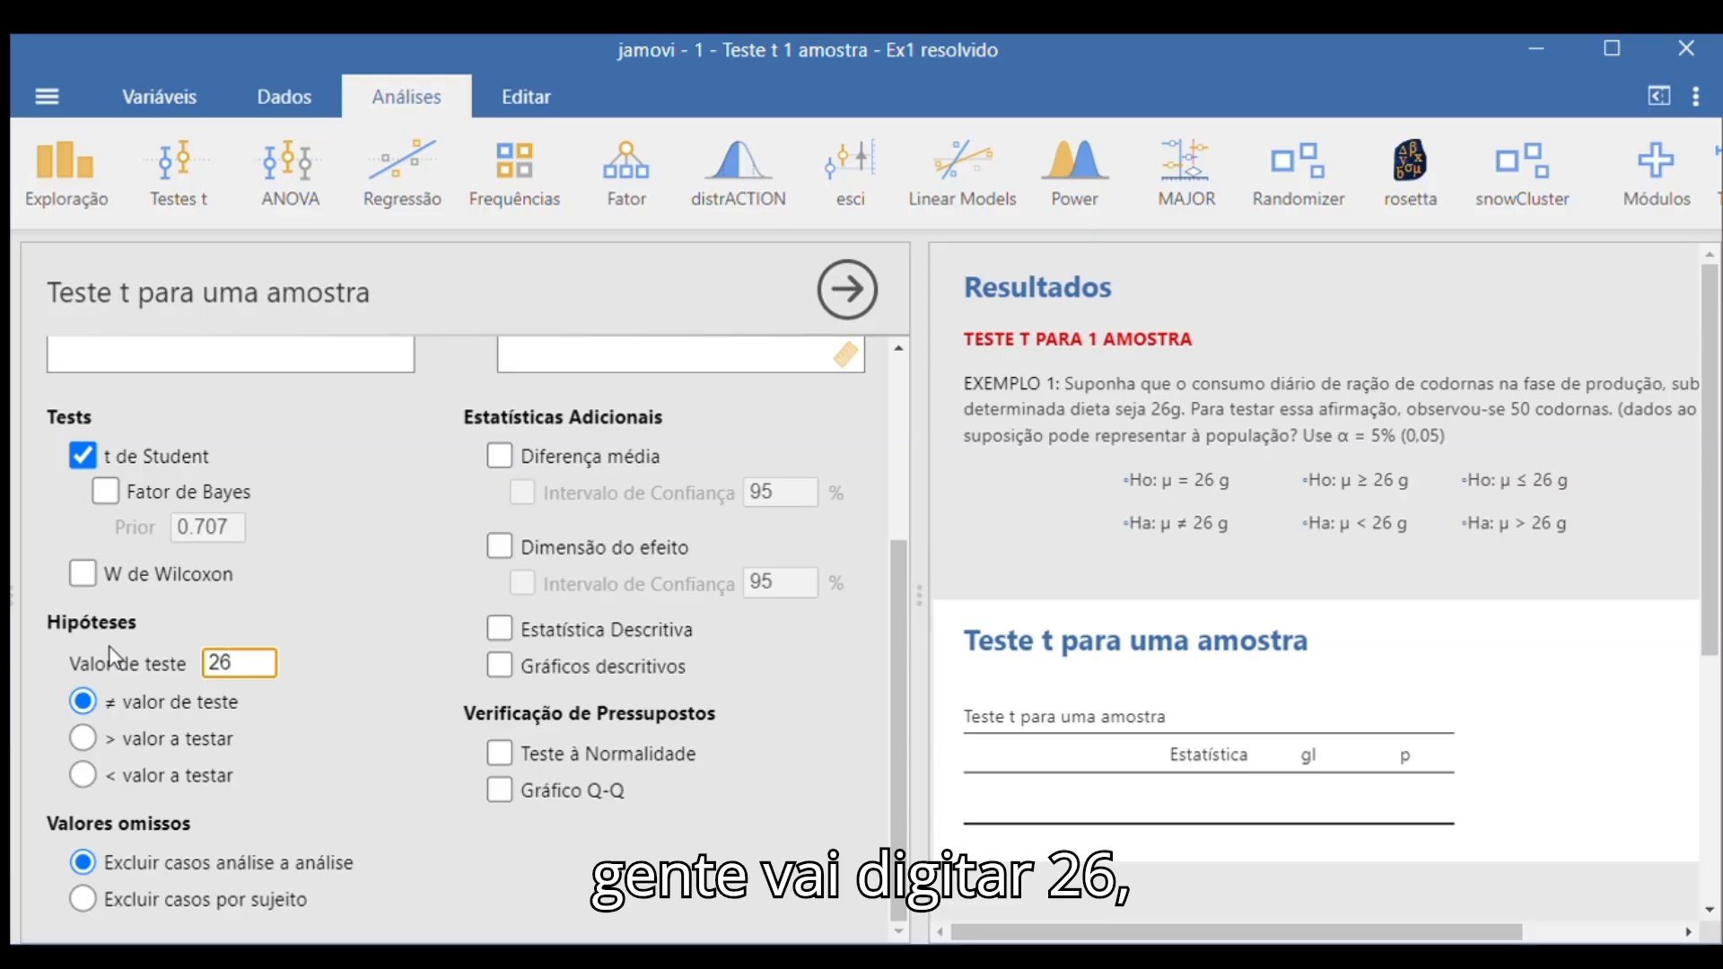
scroll(329, 627, "up", 3)
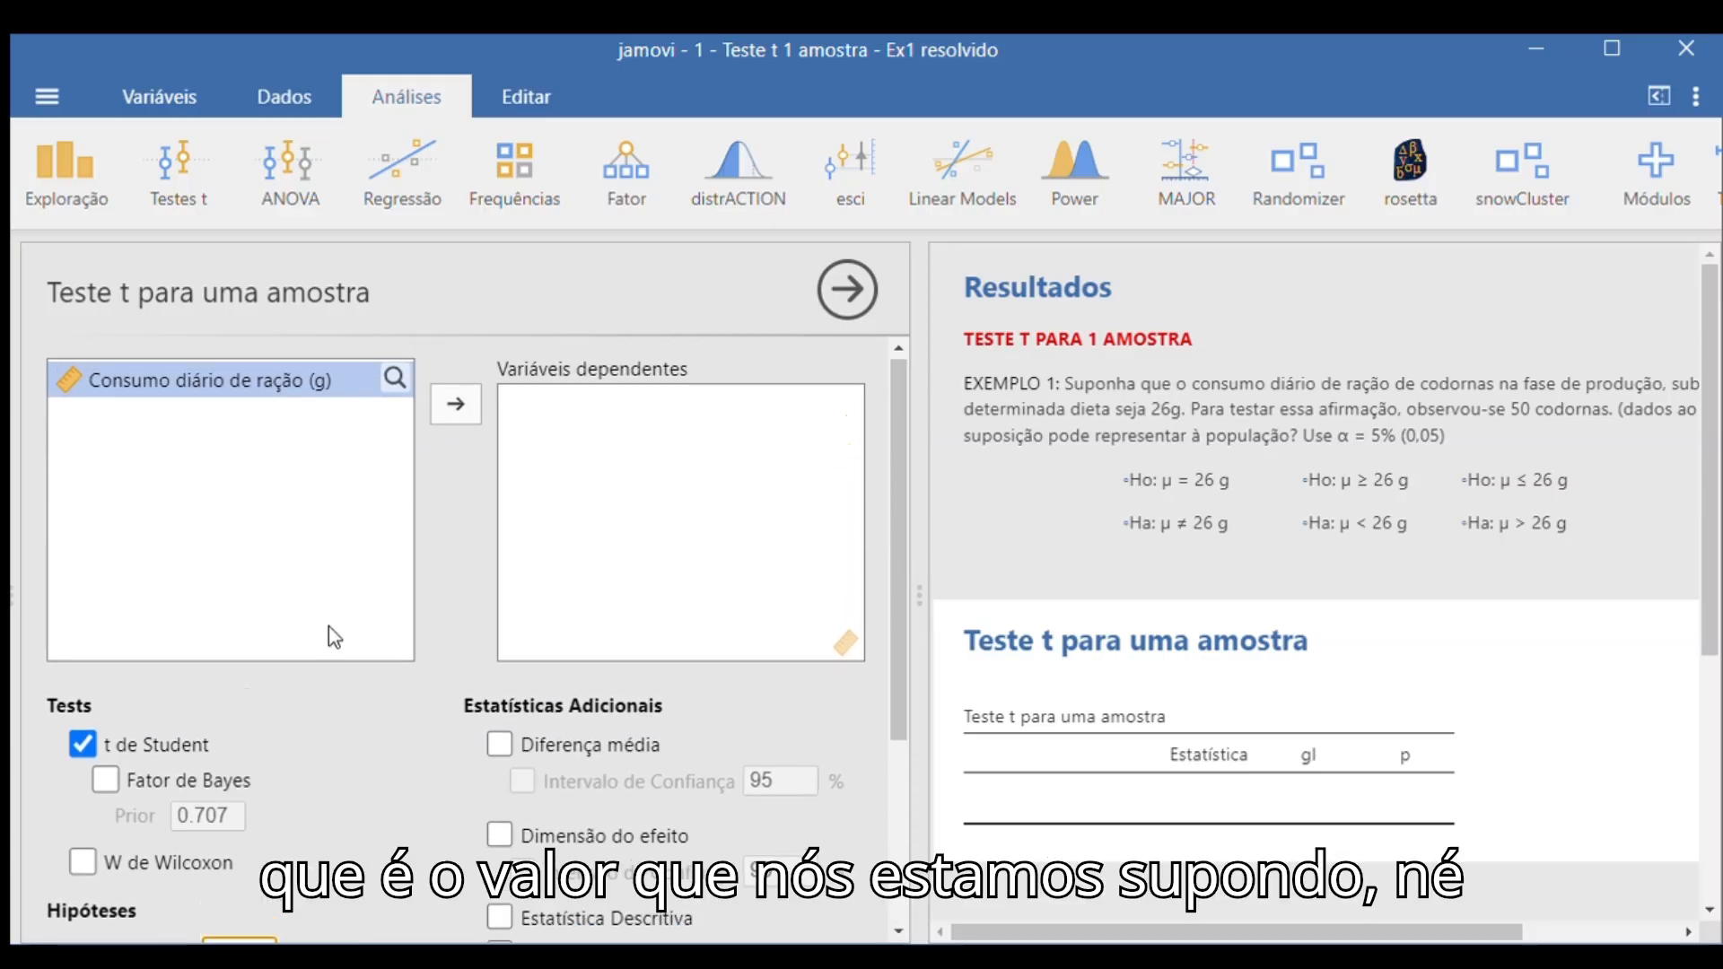
left_click(457, 409)
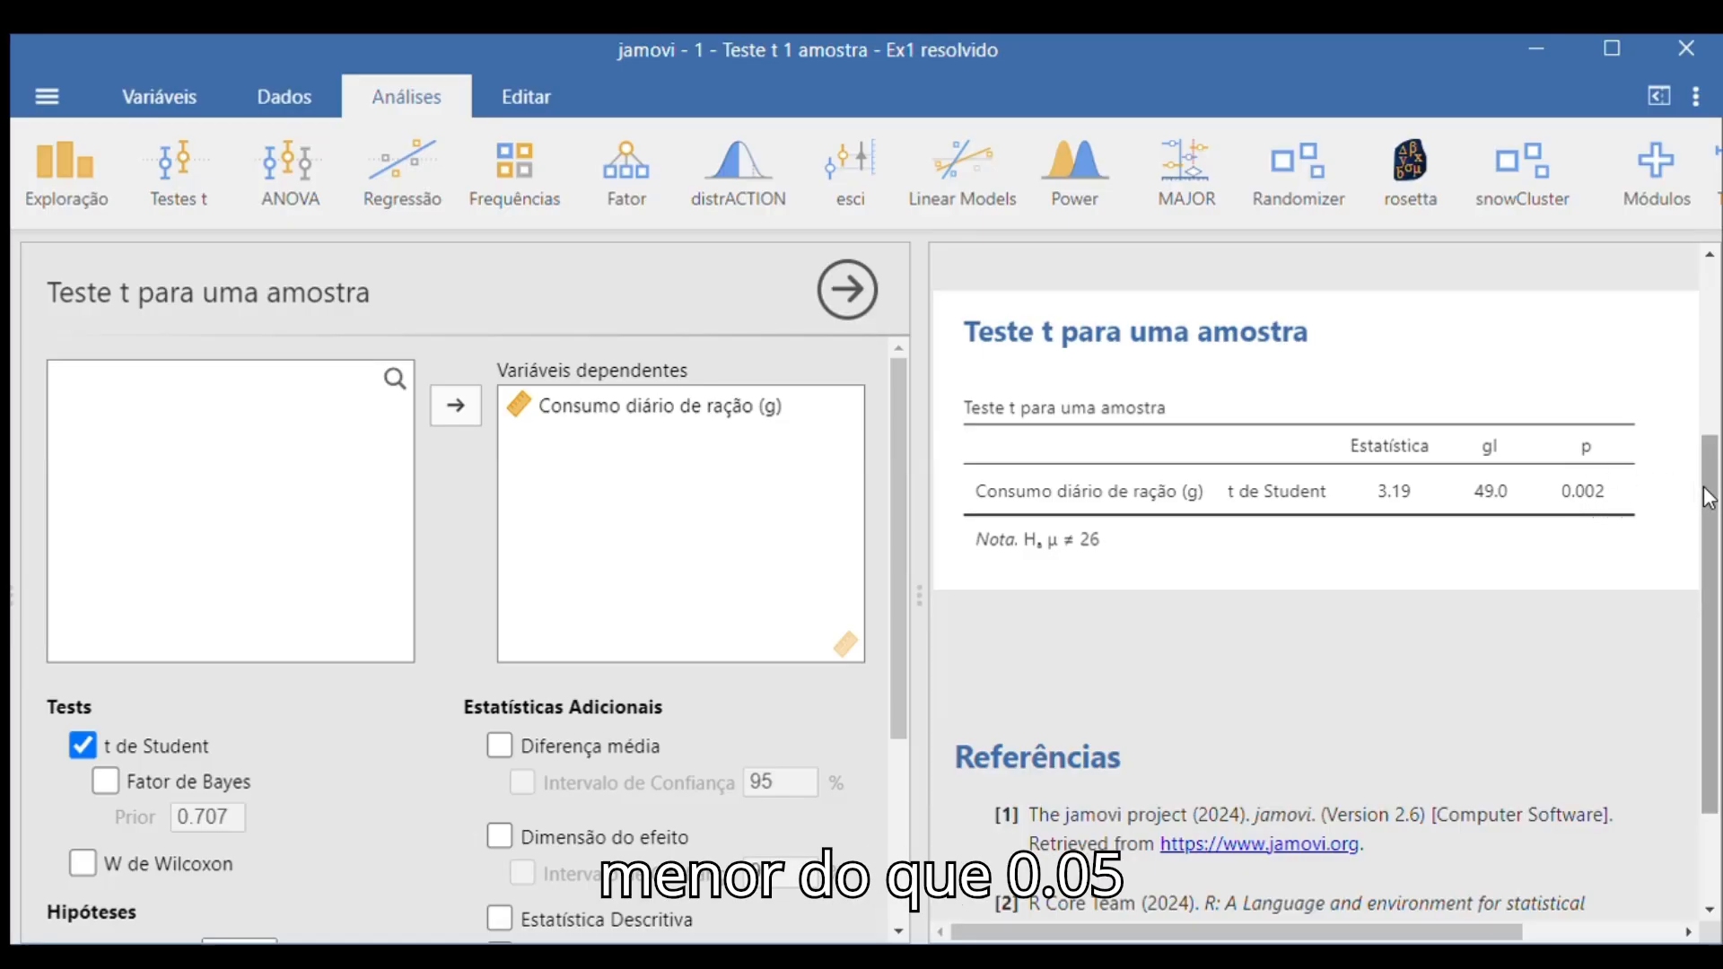
- Add descriptive plots (Gráficos descritivos) and descriptive statistics (Estatística Descritiva) to the one-sample t-test
scroll(1705, 496, "up", 3)
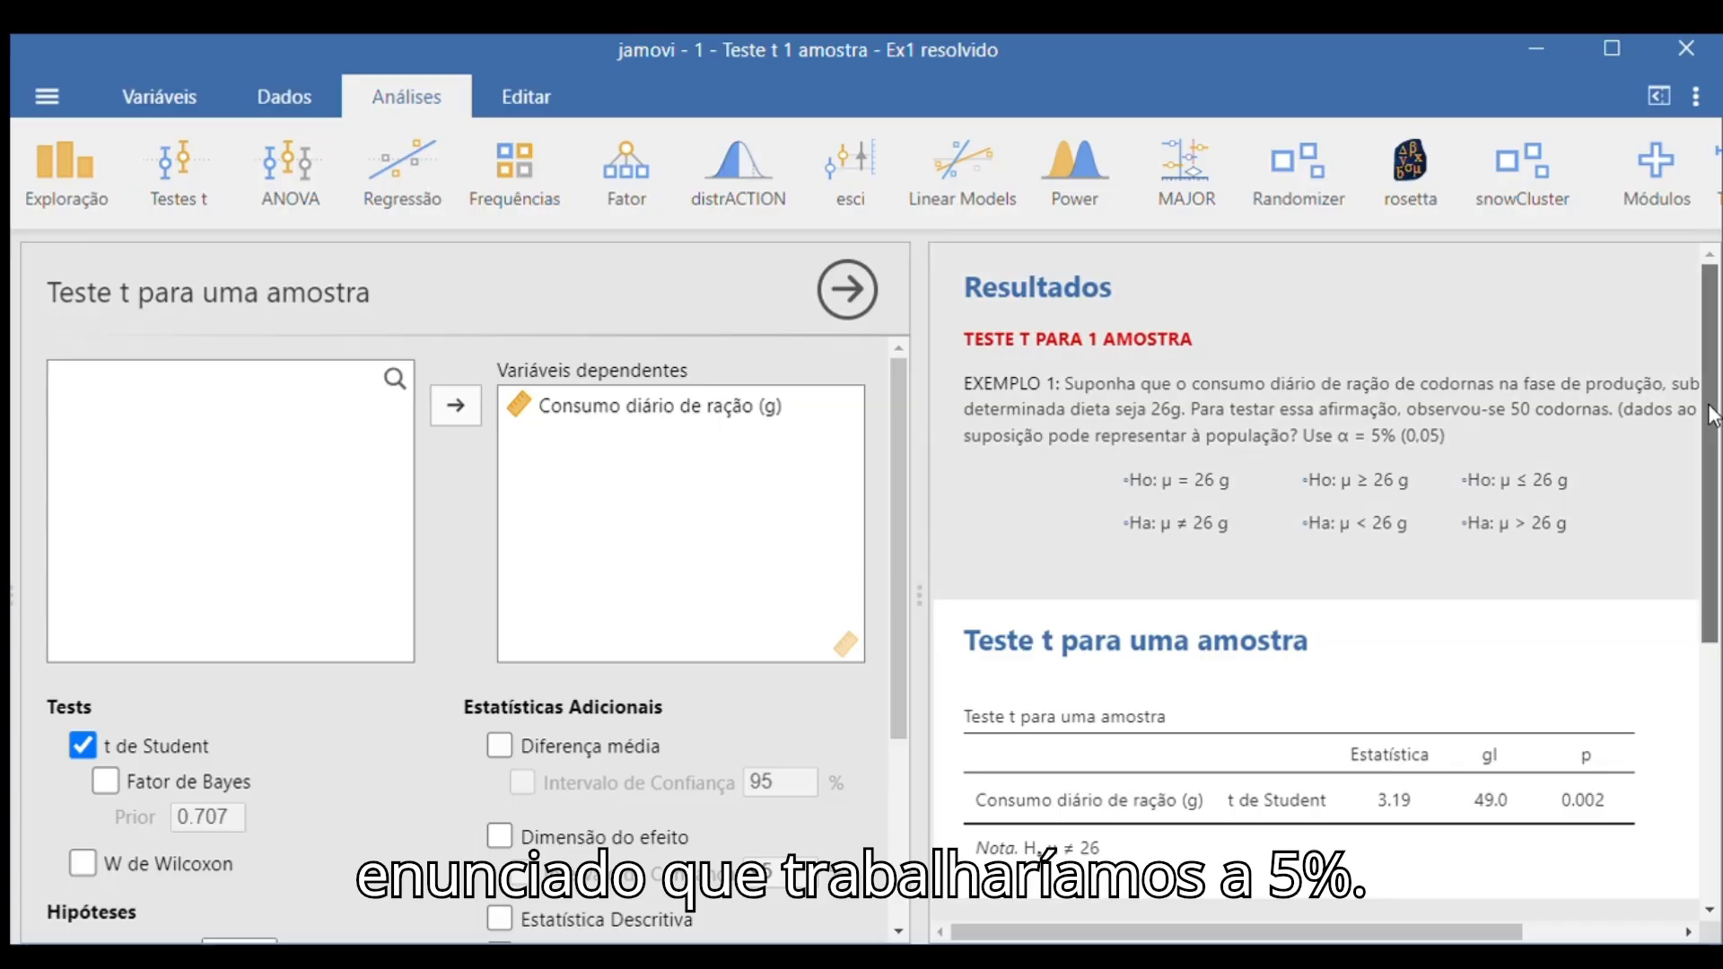
scroll(1687, 485, "down", 3)
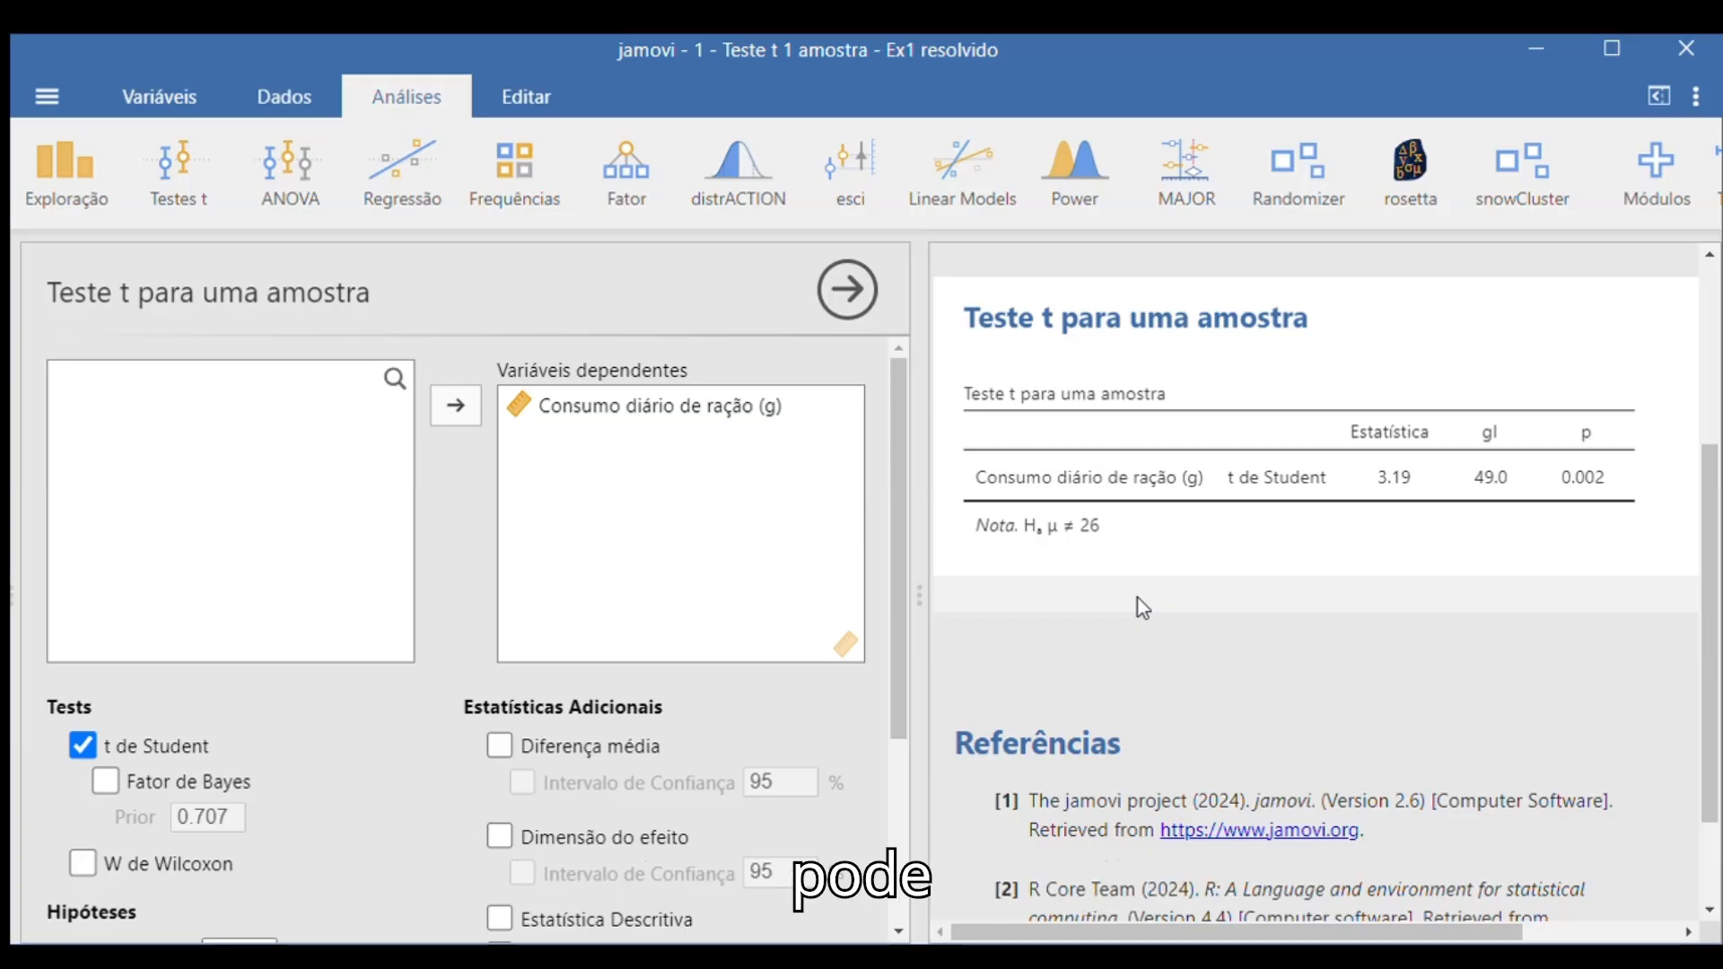
scroll(1142, 608, "down", 3)
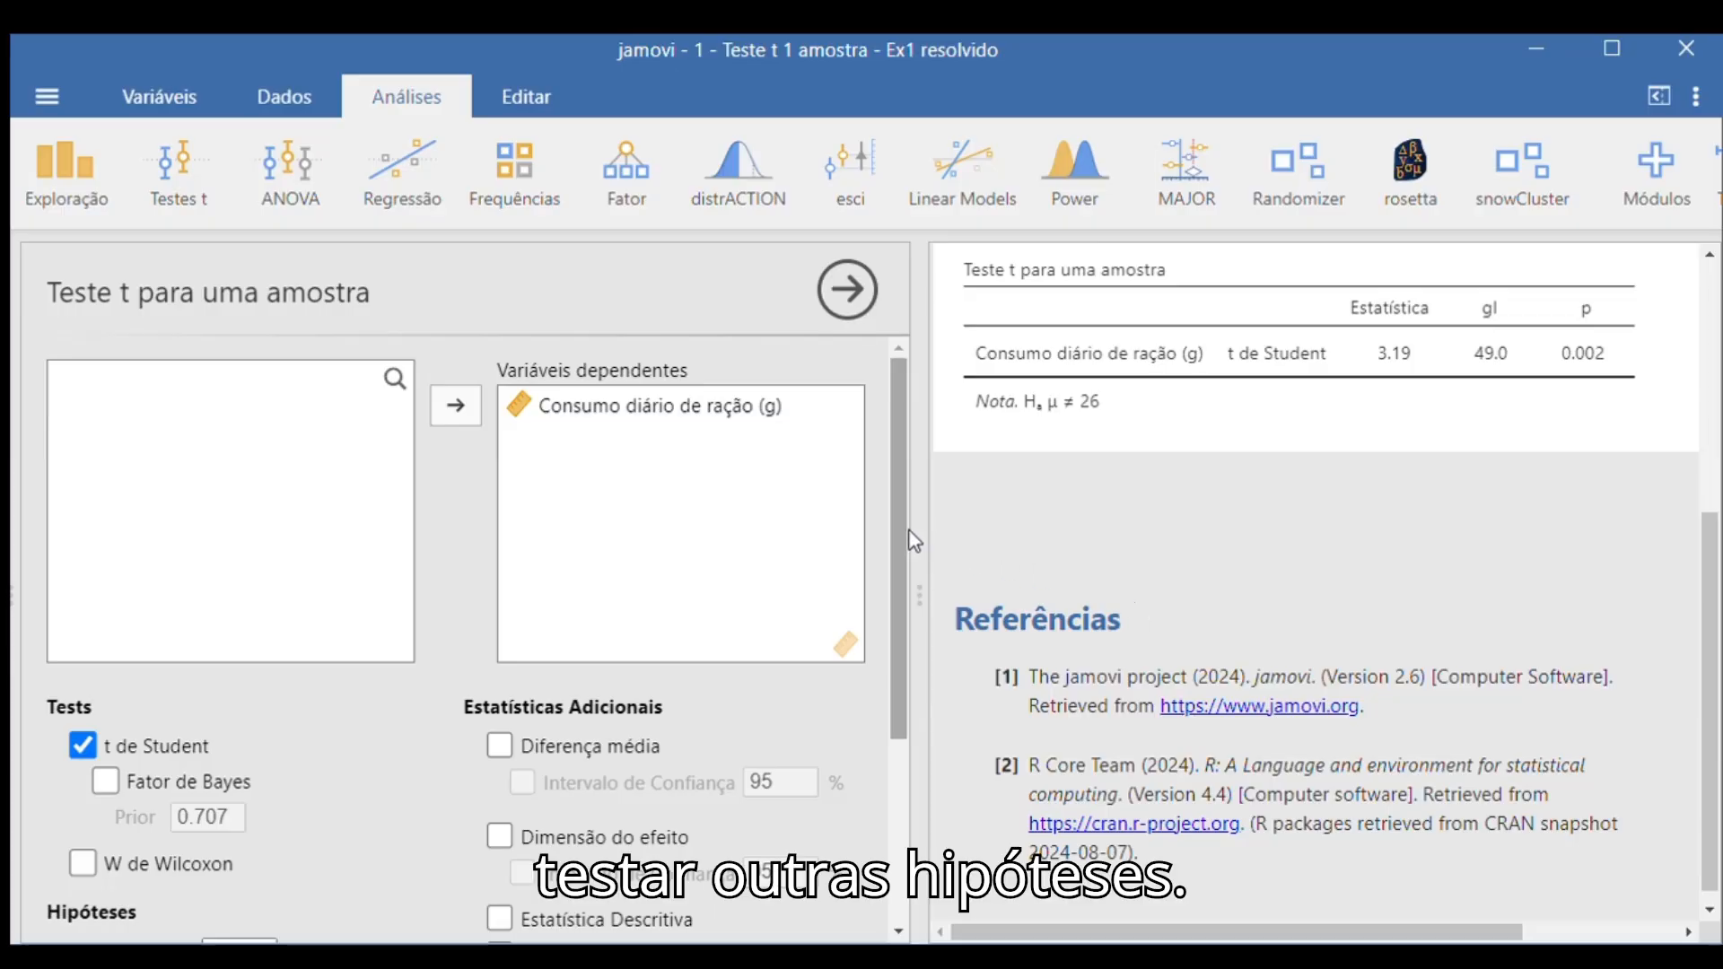
left_click_drag(905, 532, 874, 730)
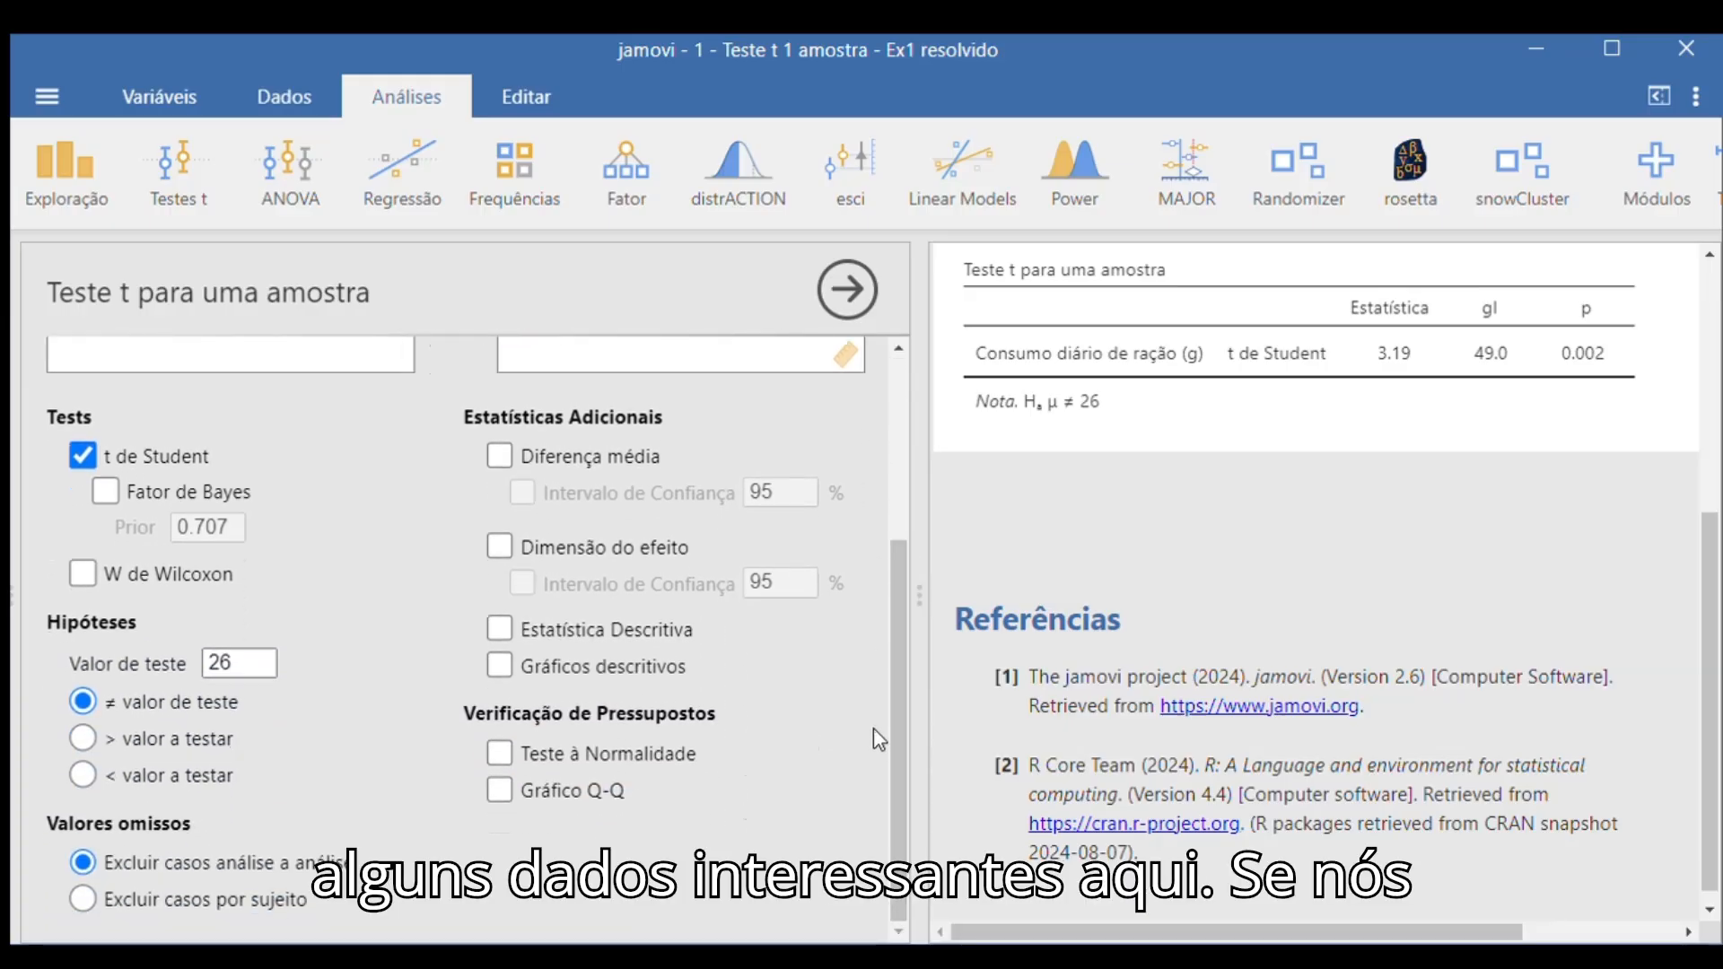
left_click(500, 666)
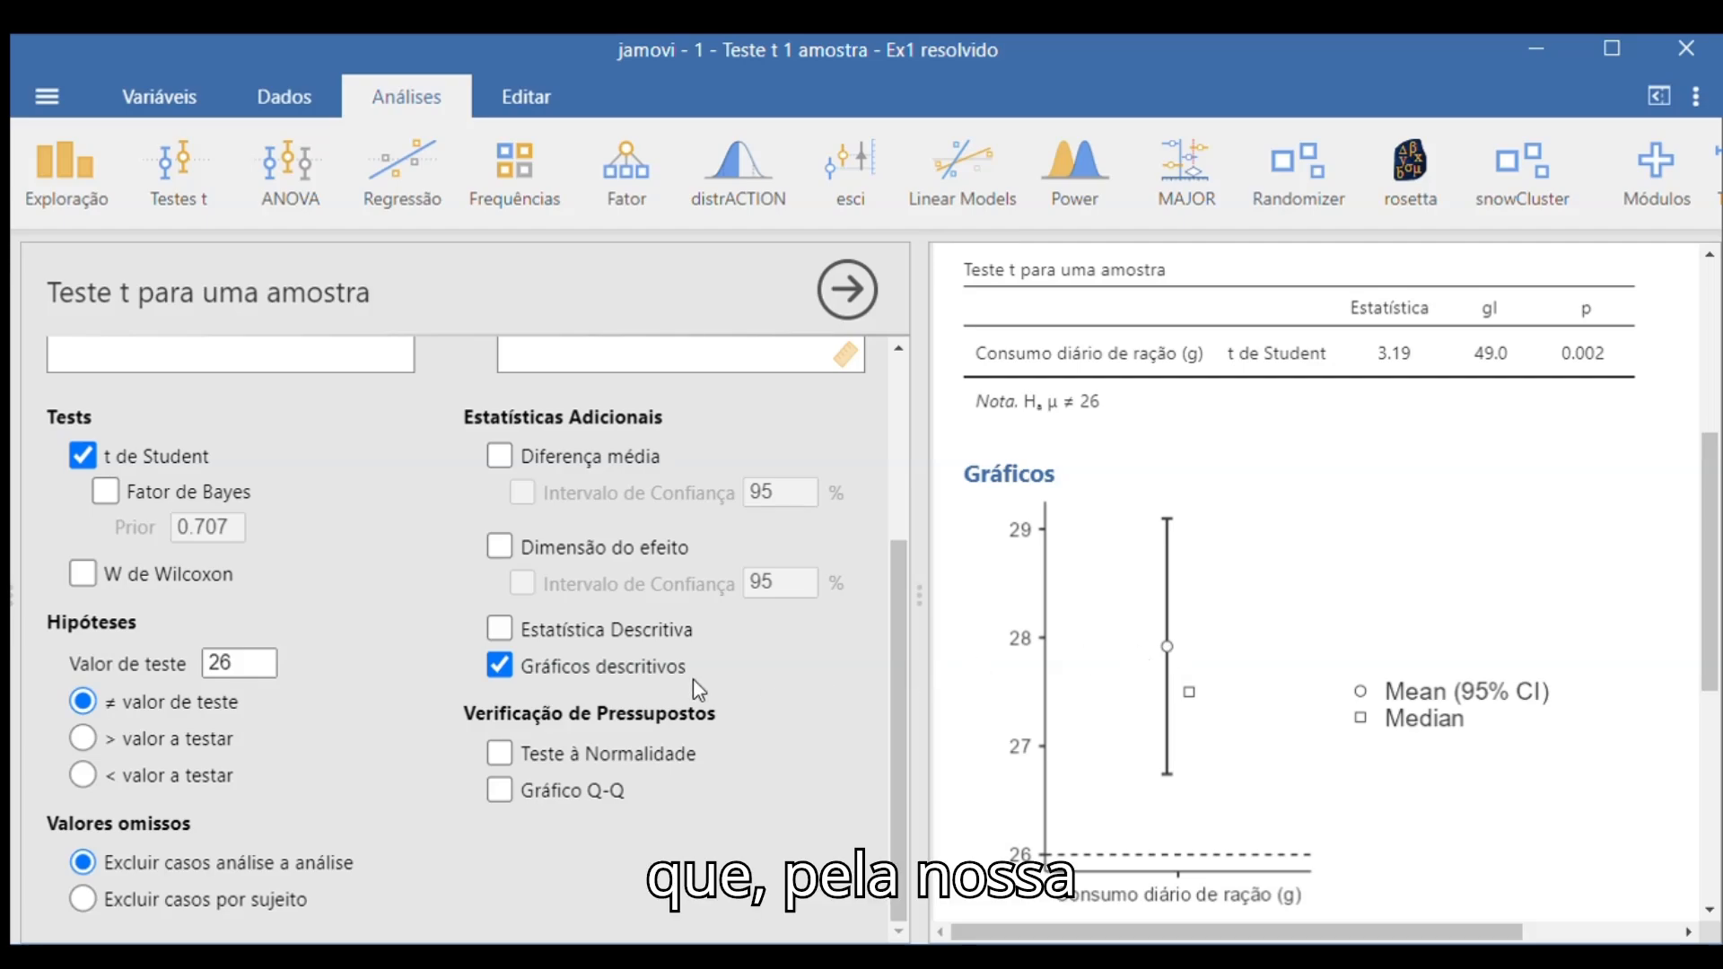
left_click(501, 629)
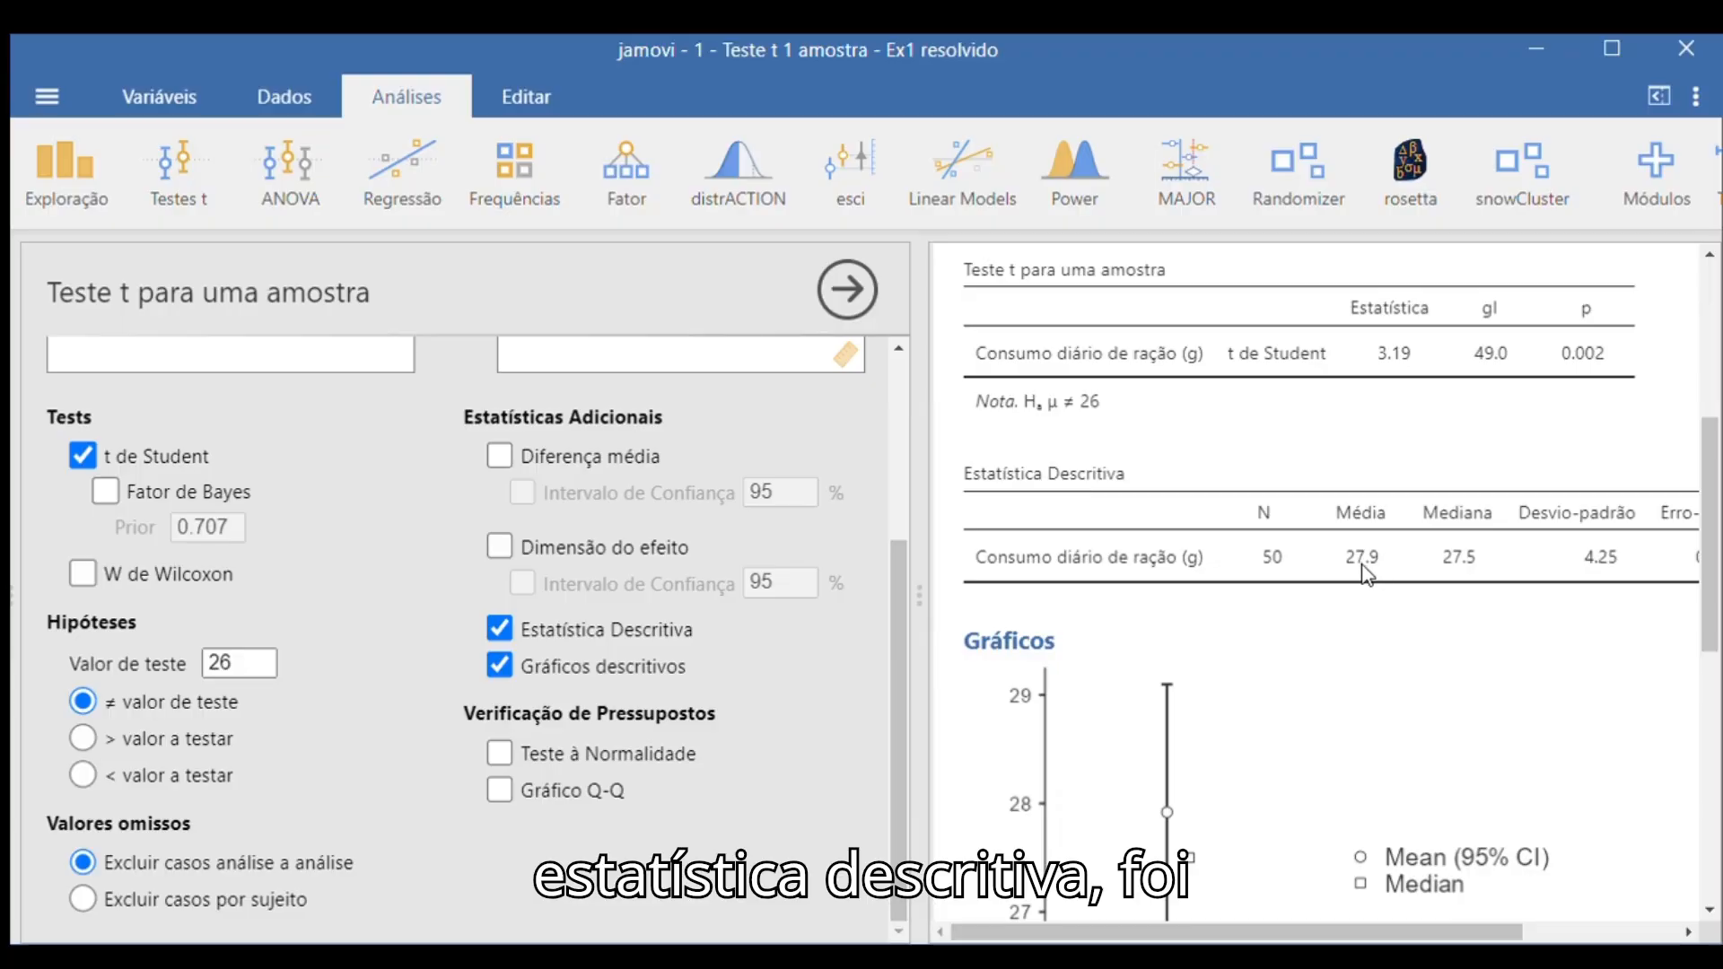
- Examine the mean and standard error in the descriptive statistics table and the confidence interval plot against the 26 g line
scroll(1270, 694, "down", 2)
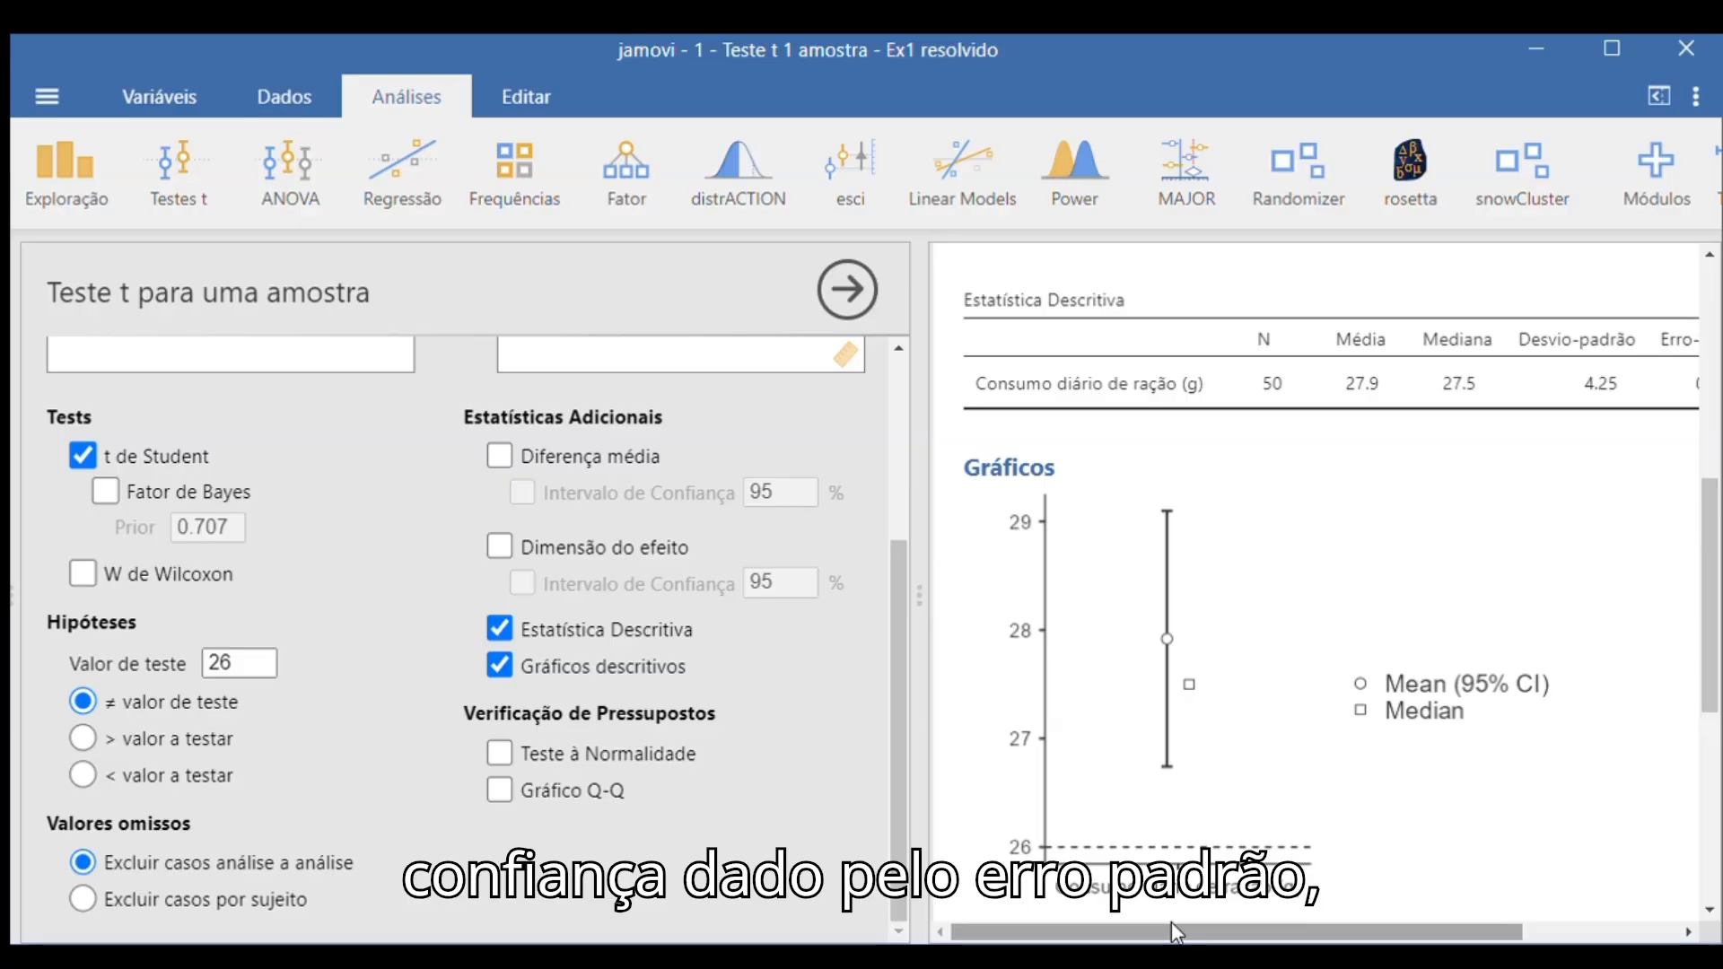
left_click_drag(1172, 927, 1260, 930)
scroll(1316, 906, "down", 4)
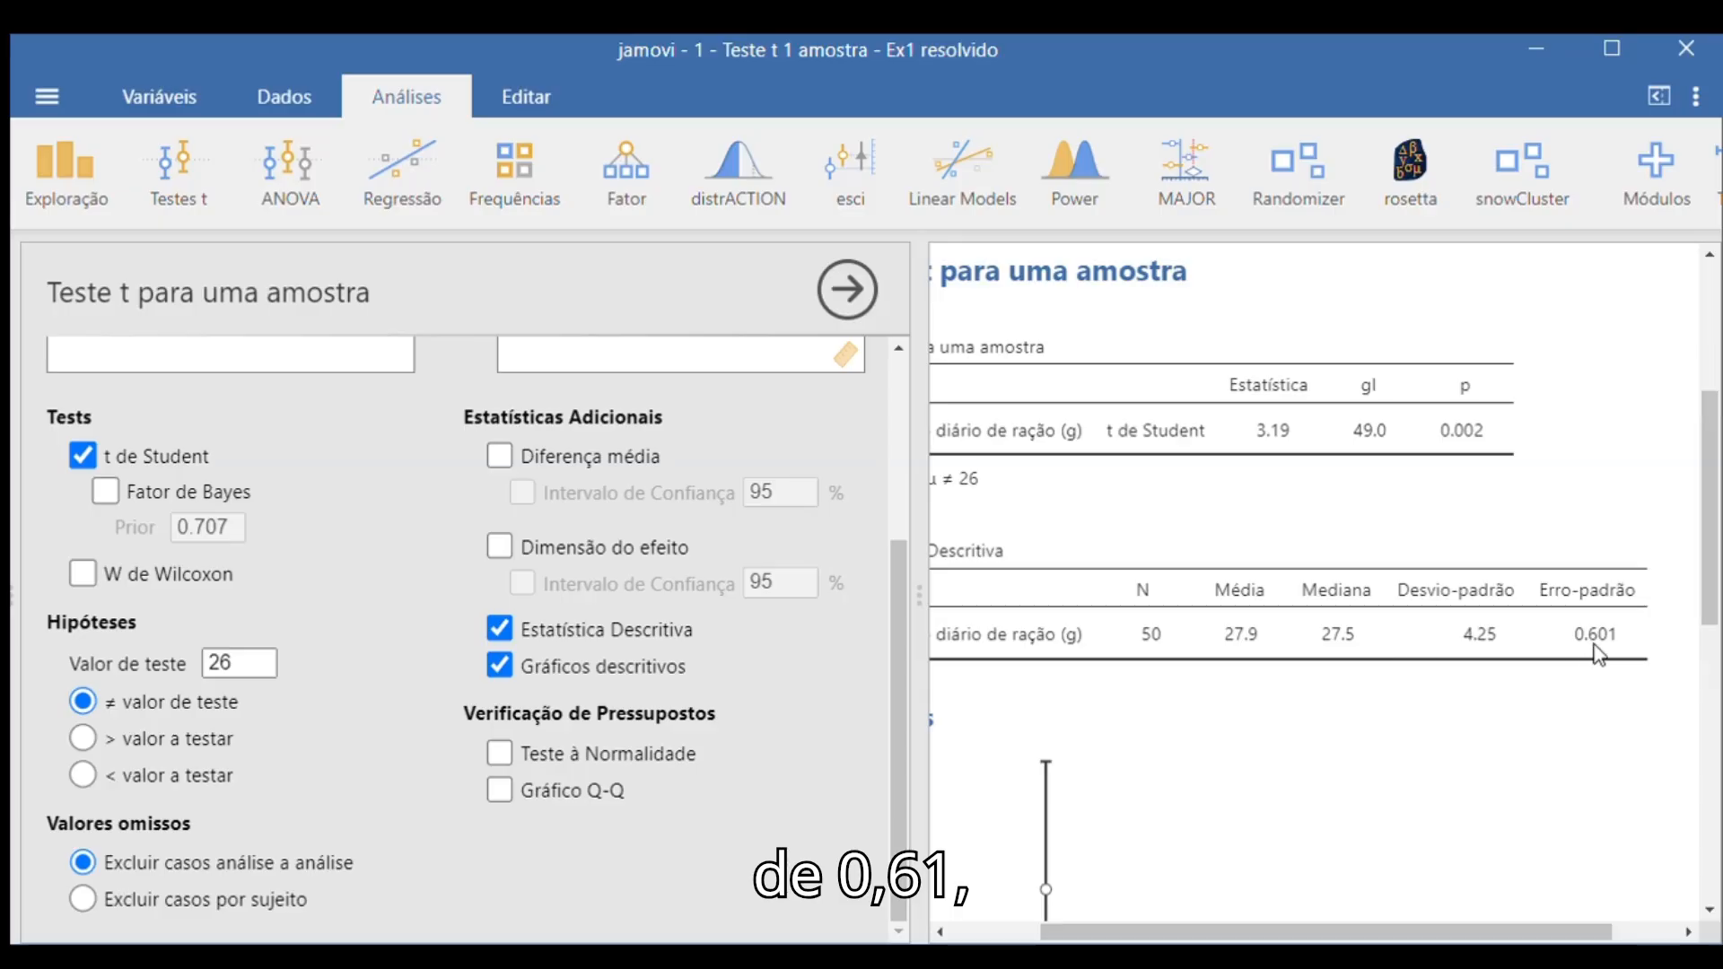
left_click_drag(1376, 936, 1288, 933)
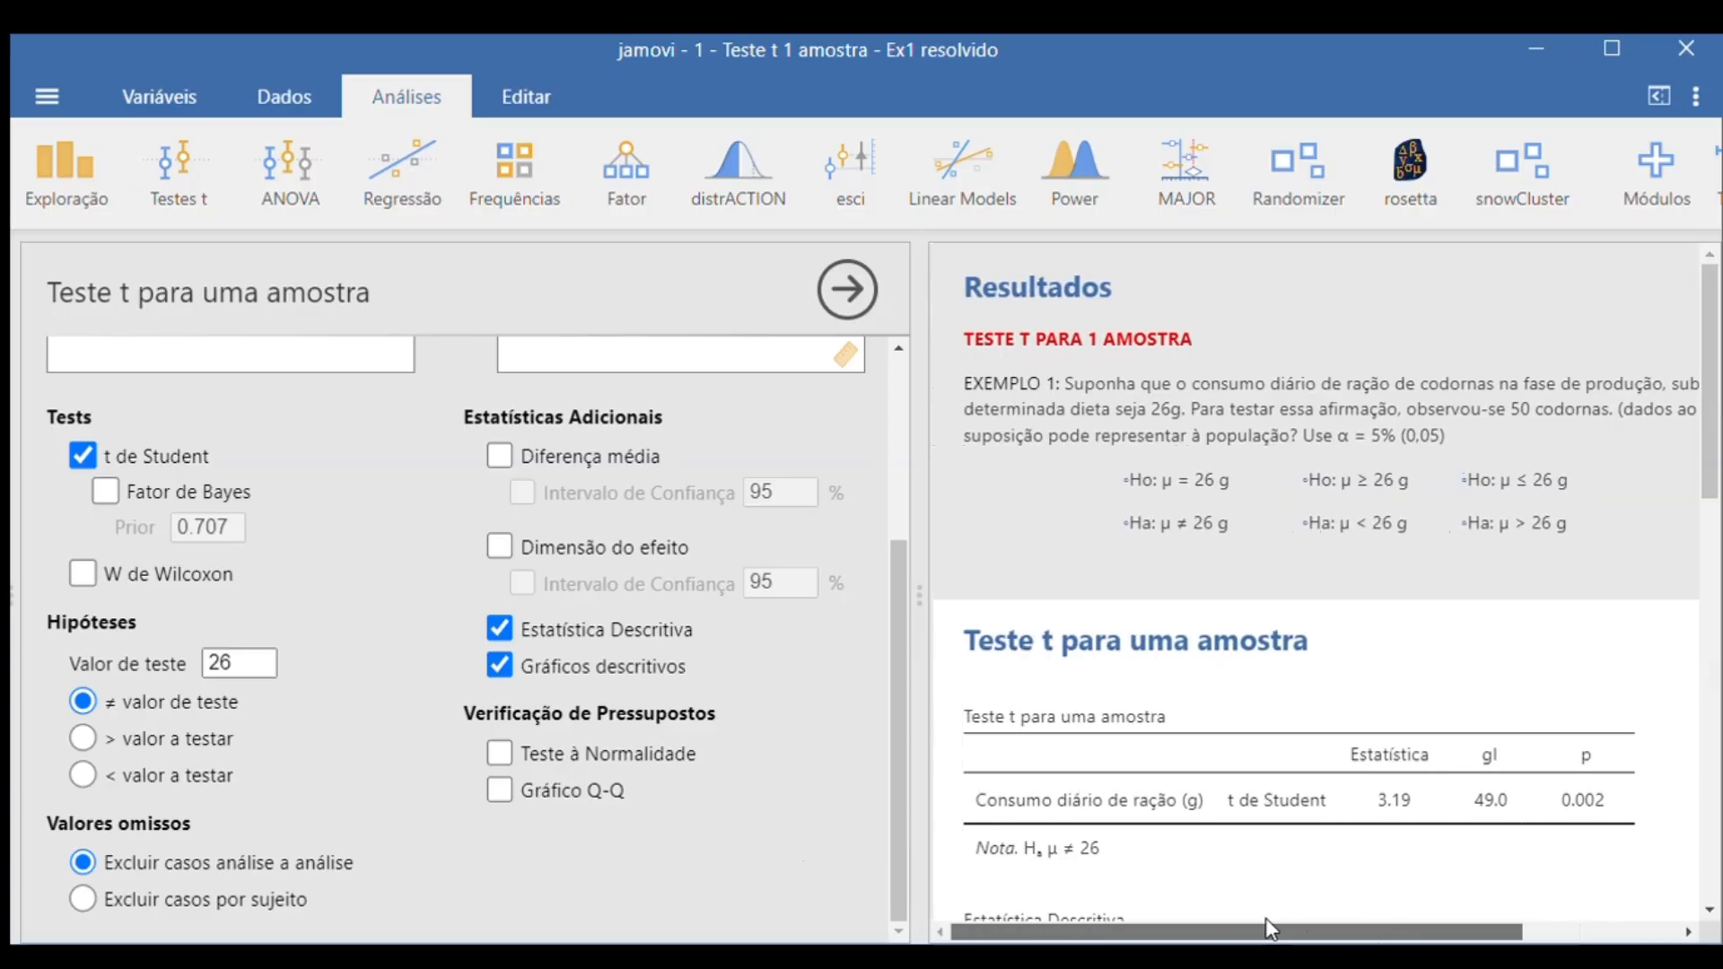
scroll(1262, 926, "down", 7)
scroll(1259, 921, "down", 4)
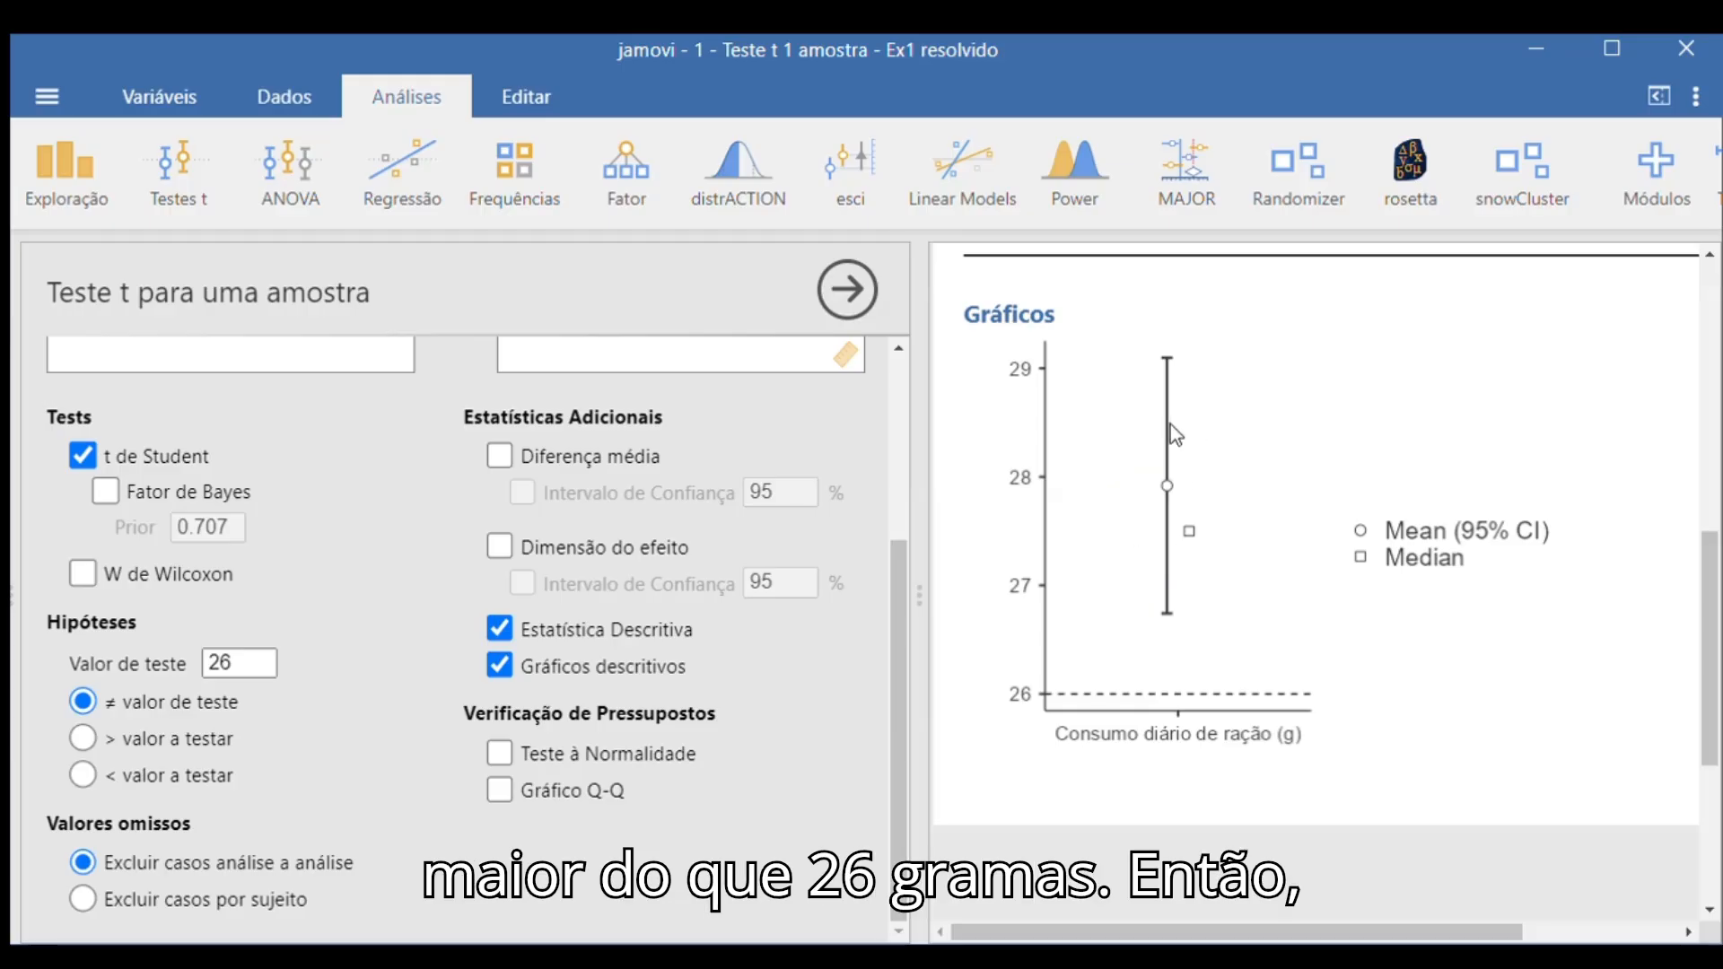
scroll(1171, 427, "up", 4)
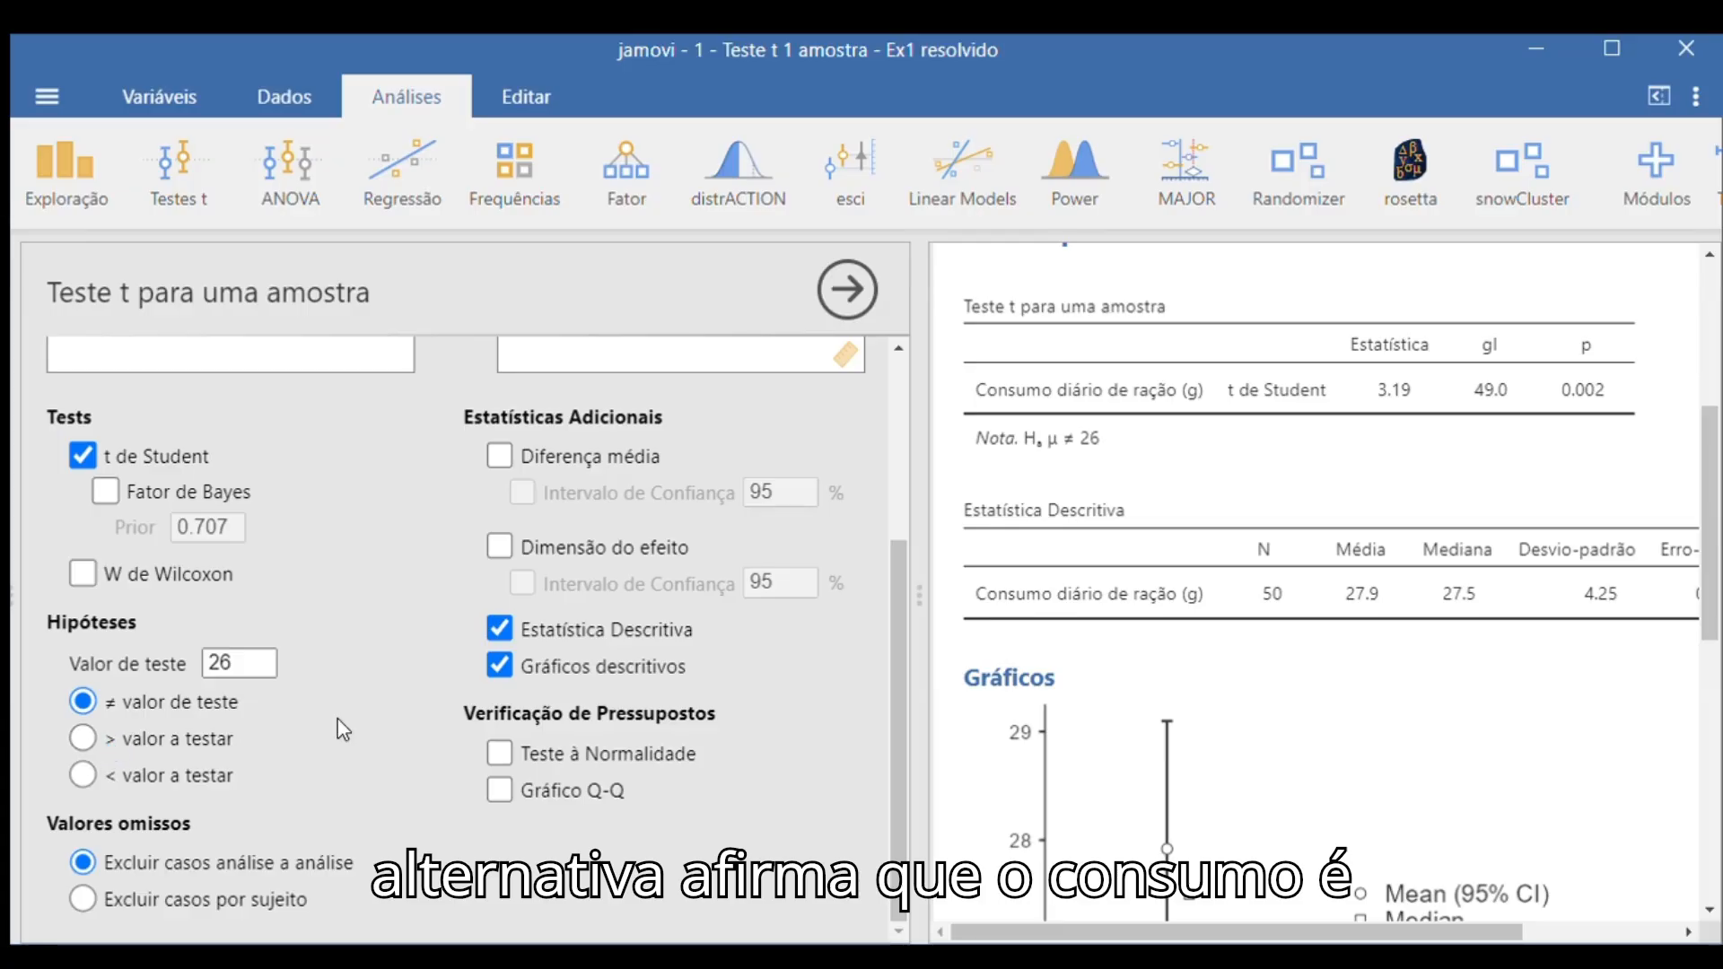
- Change the alternative hypothesis to greater than the test value and compare the updated results with the stated hypotheses
scroll(1301, 475, "up", 5)
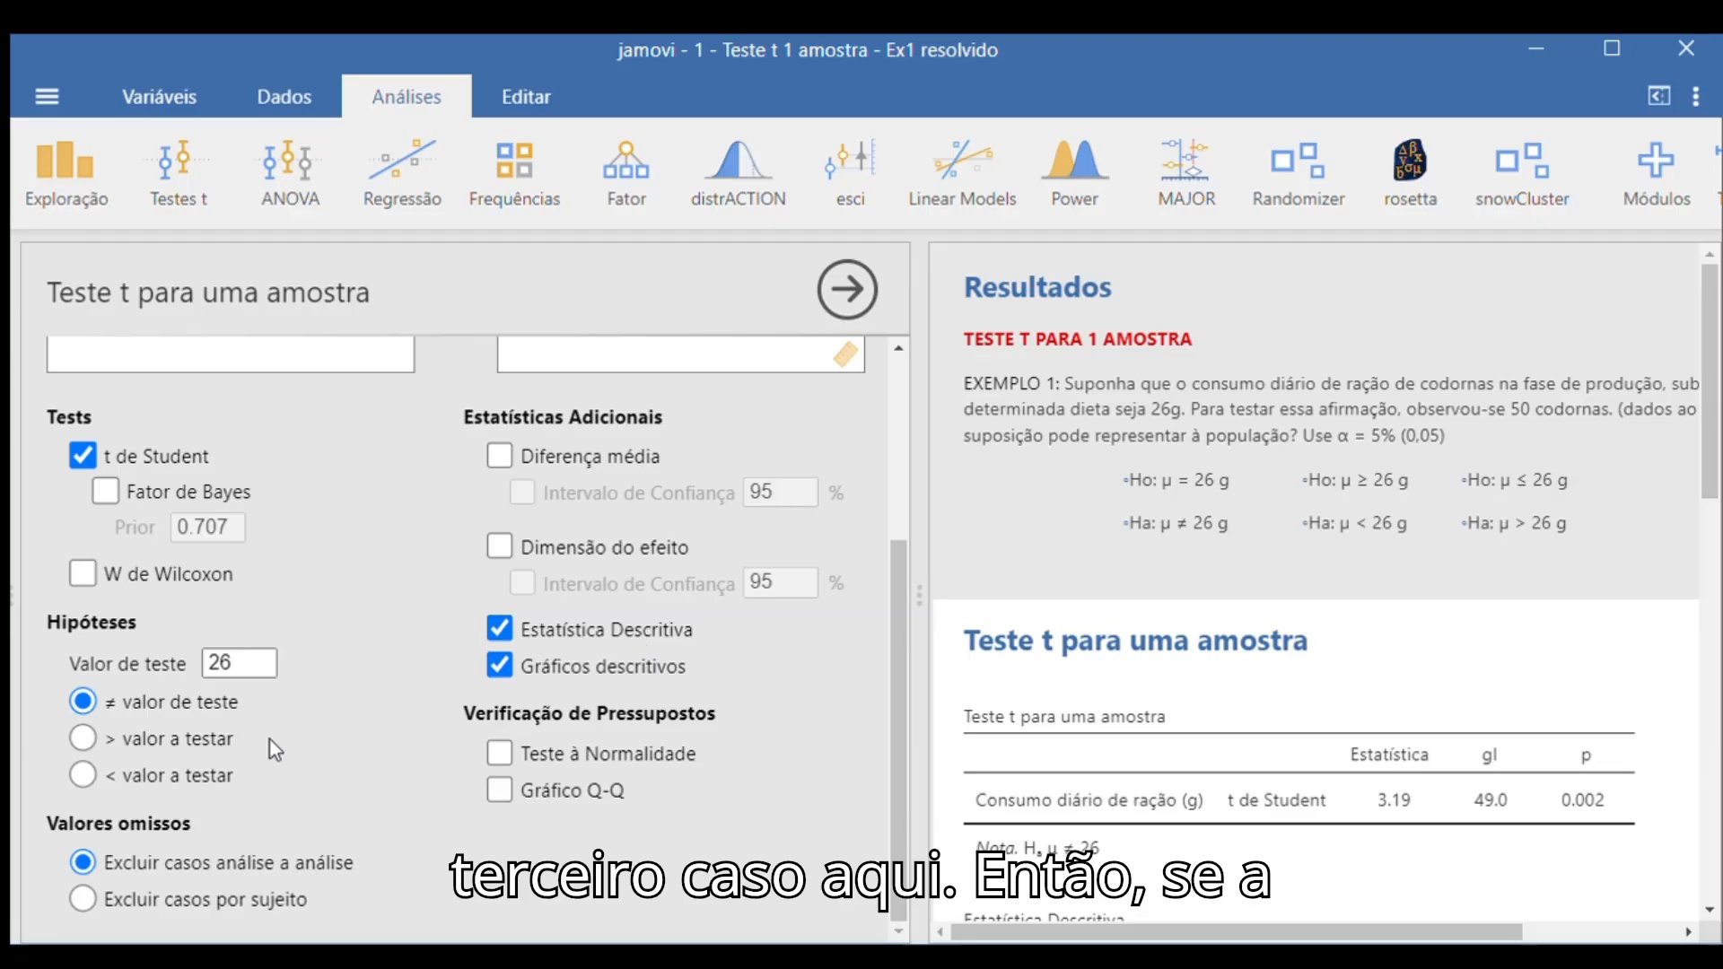
left_click(86, 740)
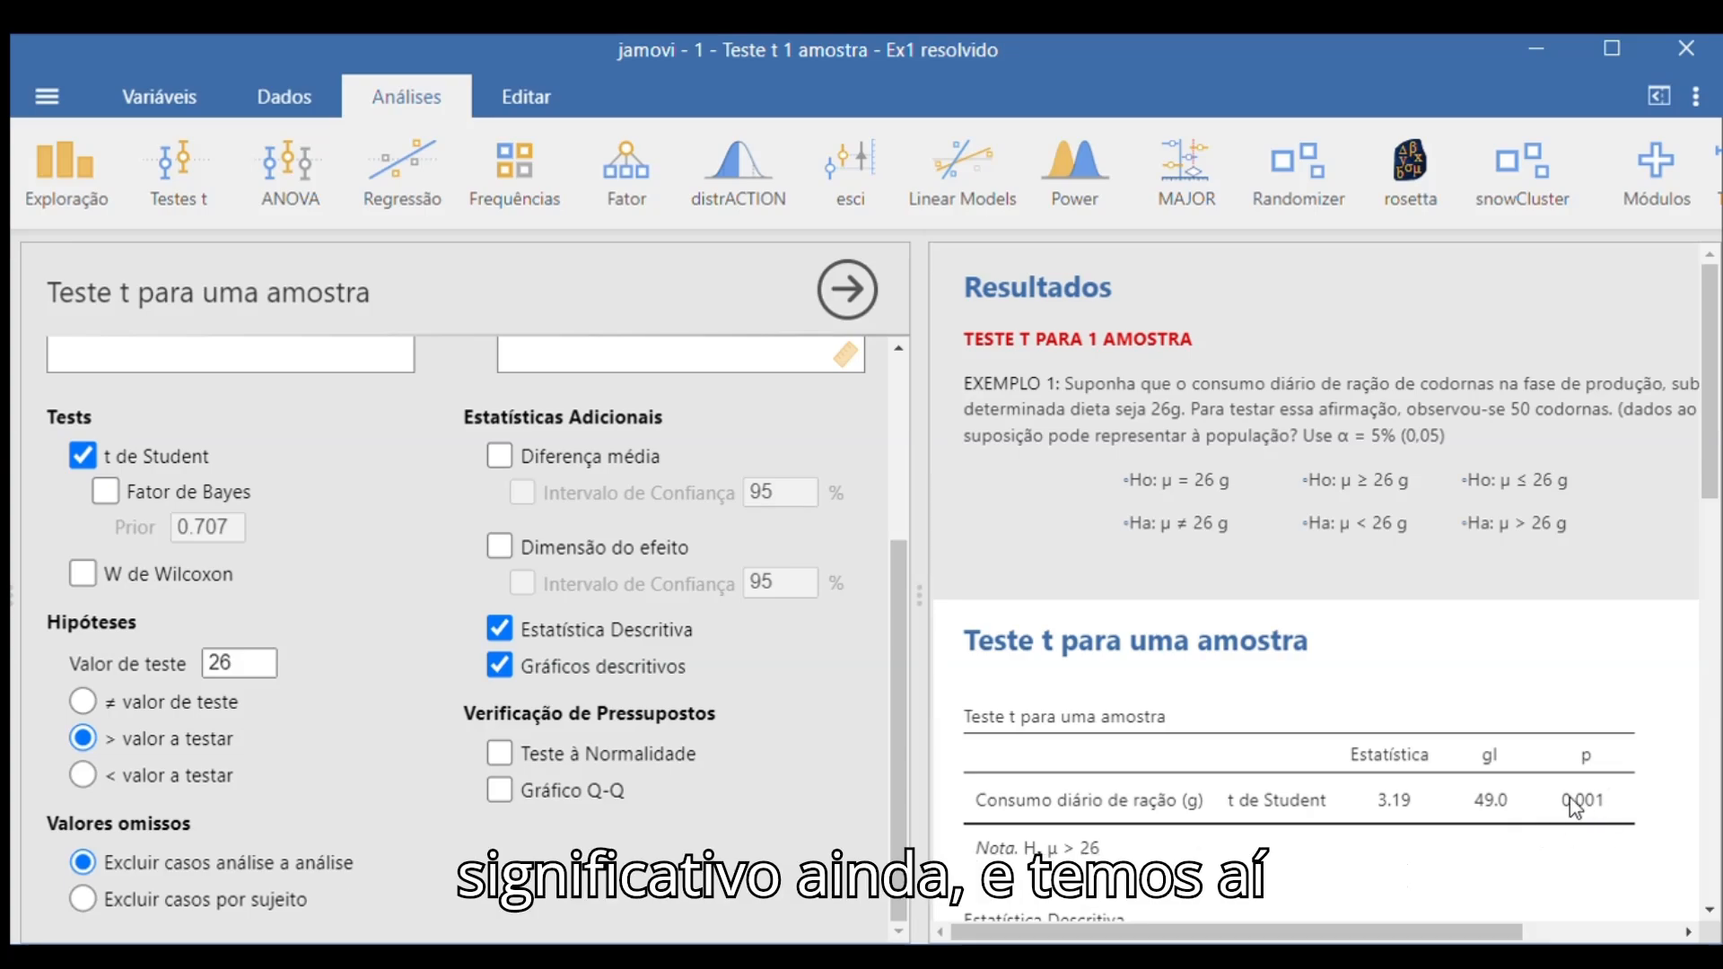
scroll(1392, 806, "down", 3)
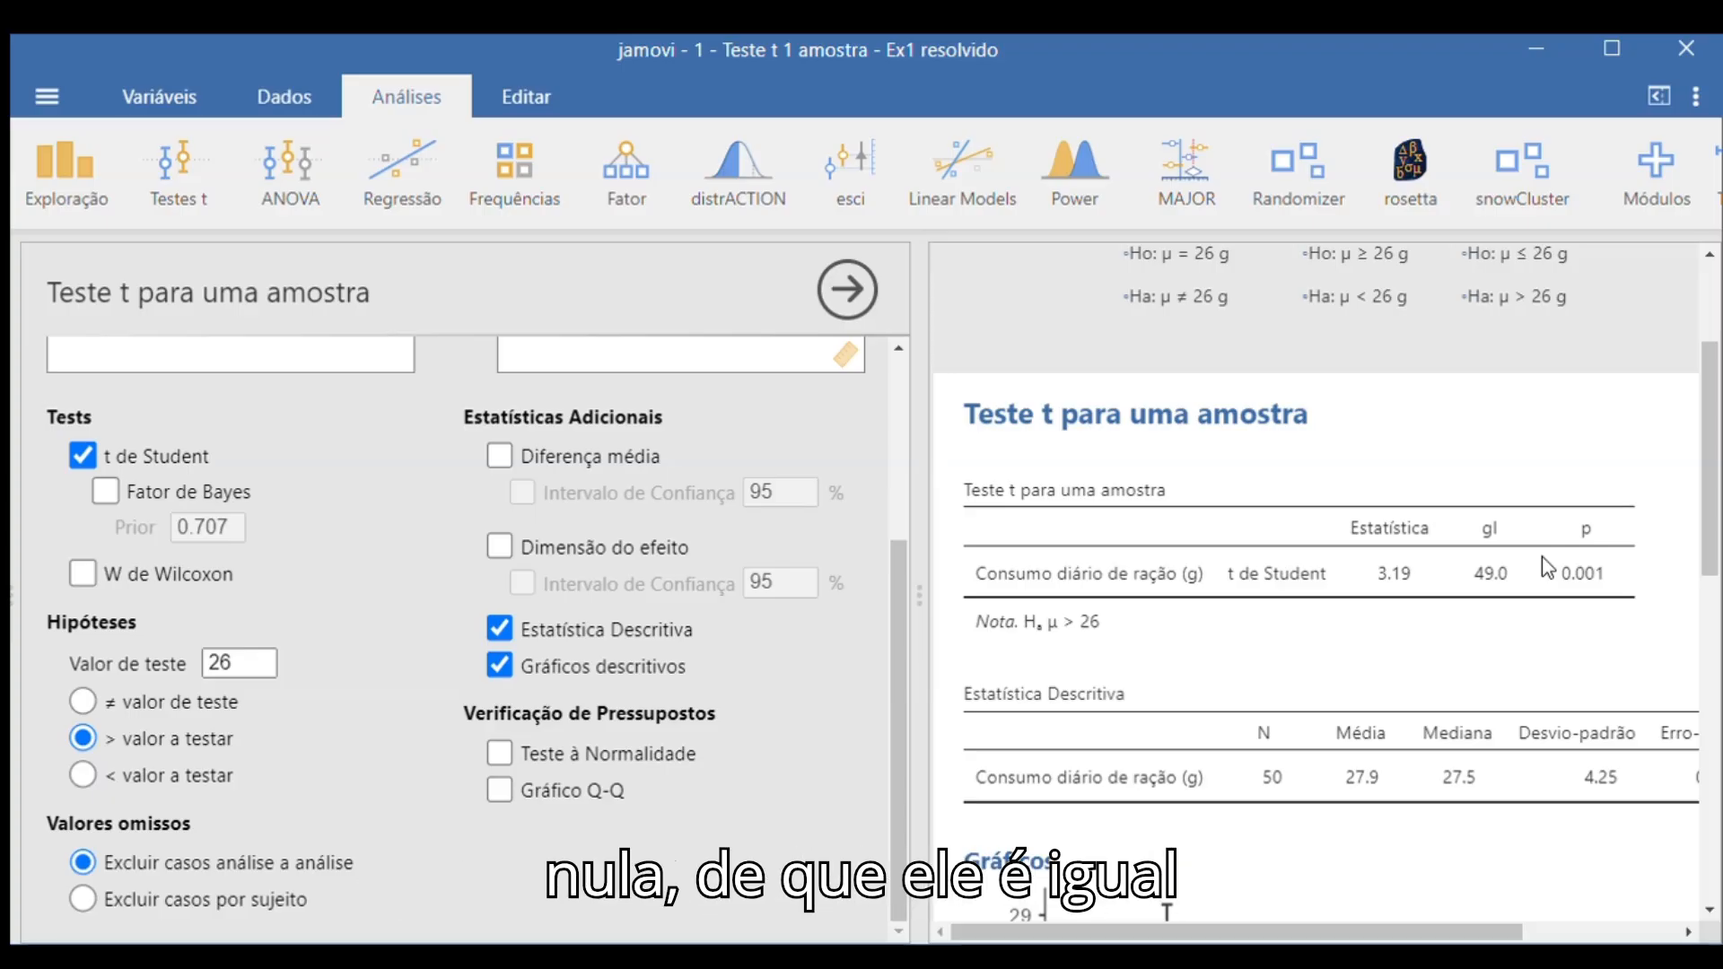
scroll(1597, 358, "up", 2)
scroll(1598, 357, "right", 1)
scroll(1517, 431, "down", 4)
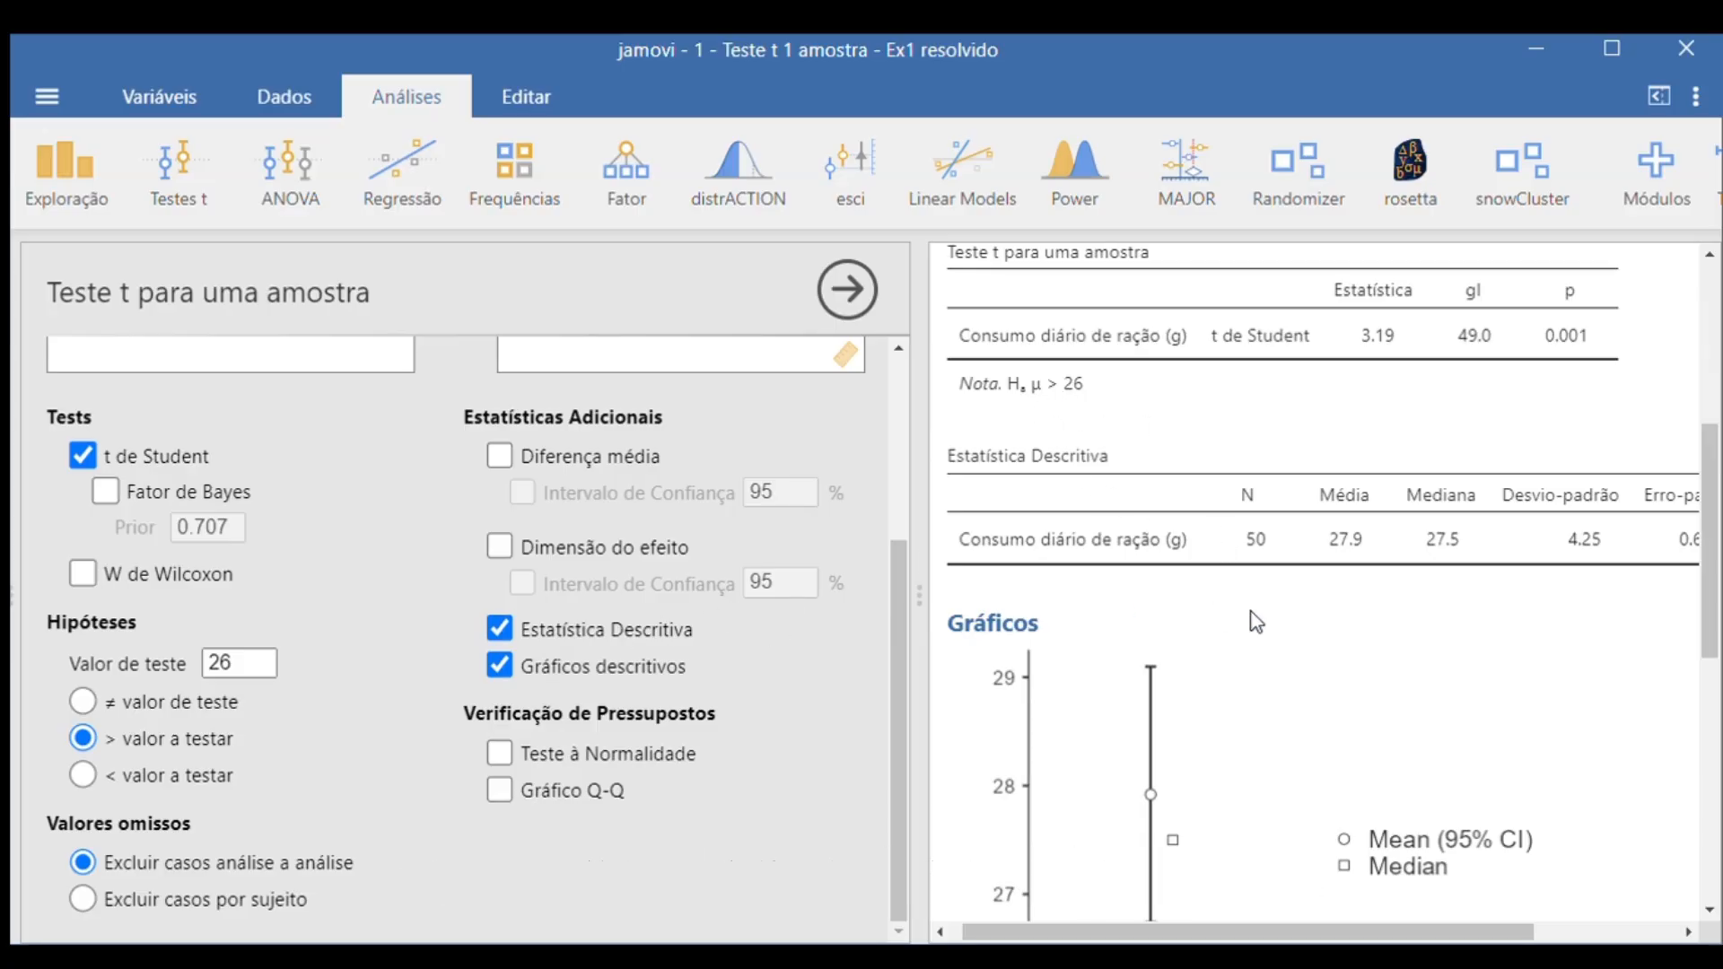
scroll(1374, 466, "up", 4)
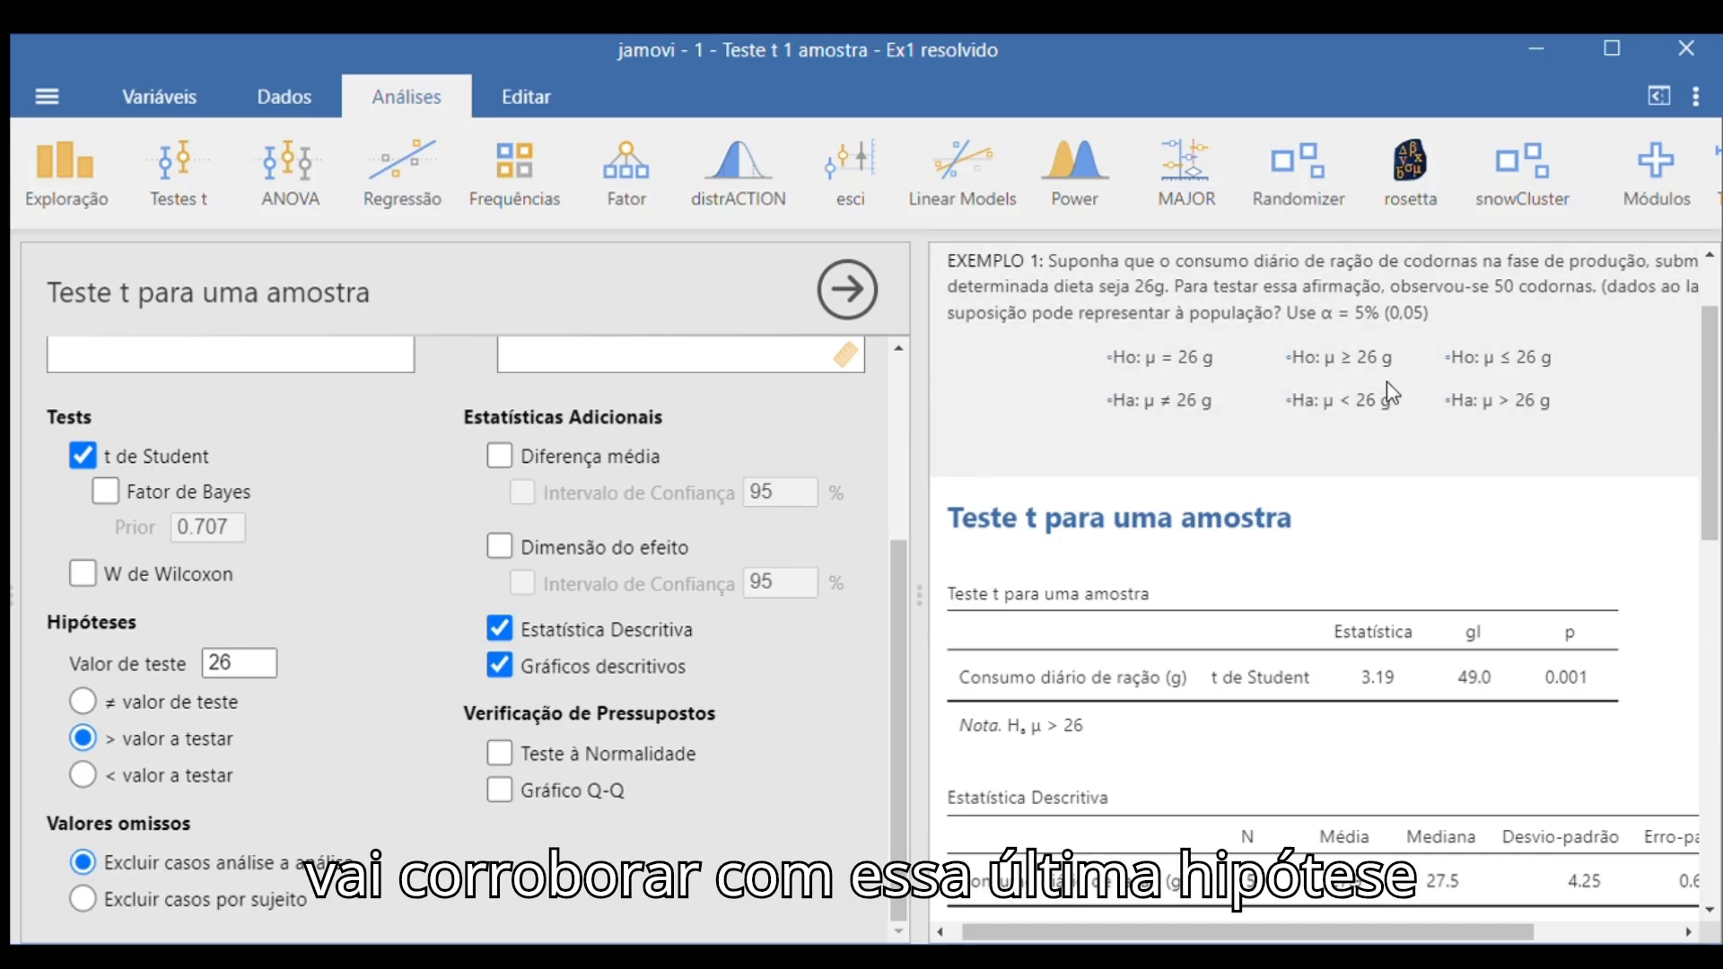
- Try the less-than alternative hypothesis and restore the greater-than one
left_click(84, 777)
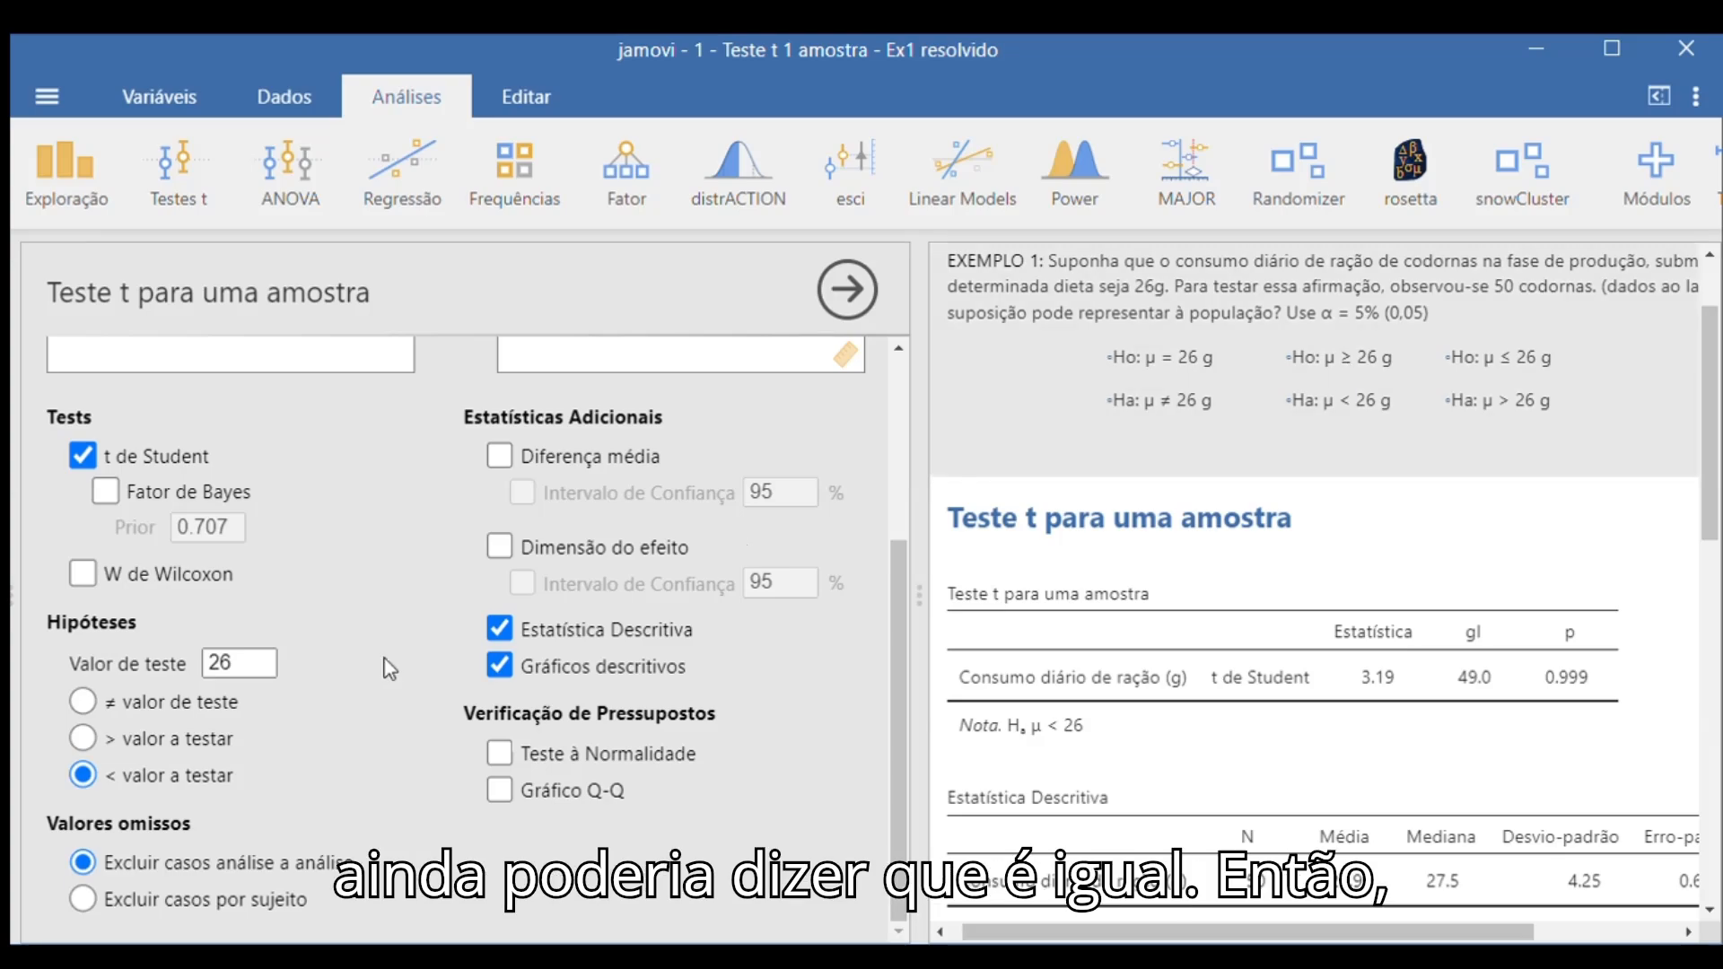
left_click(93, 737)
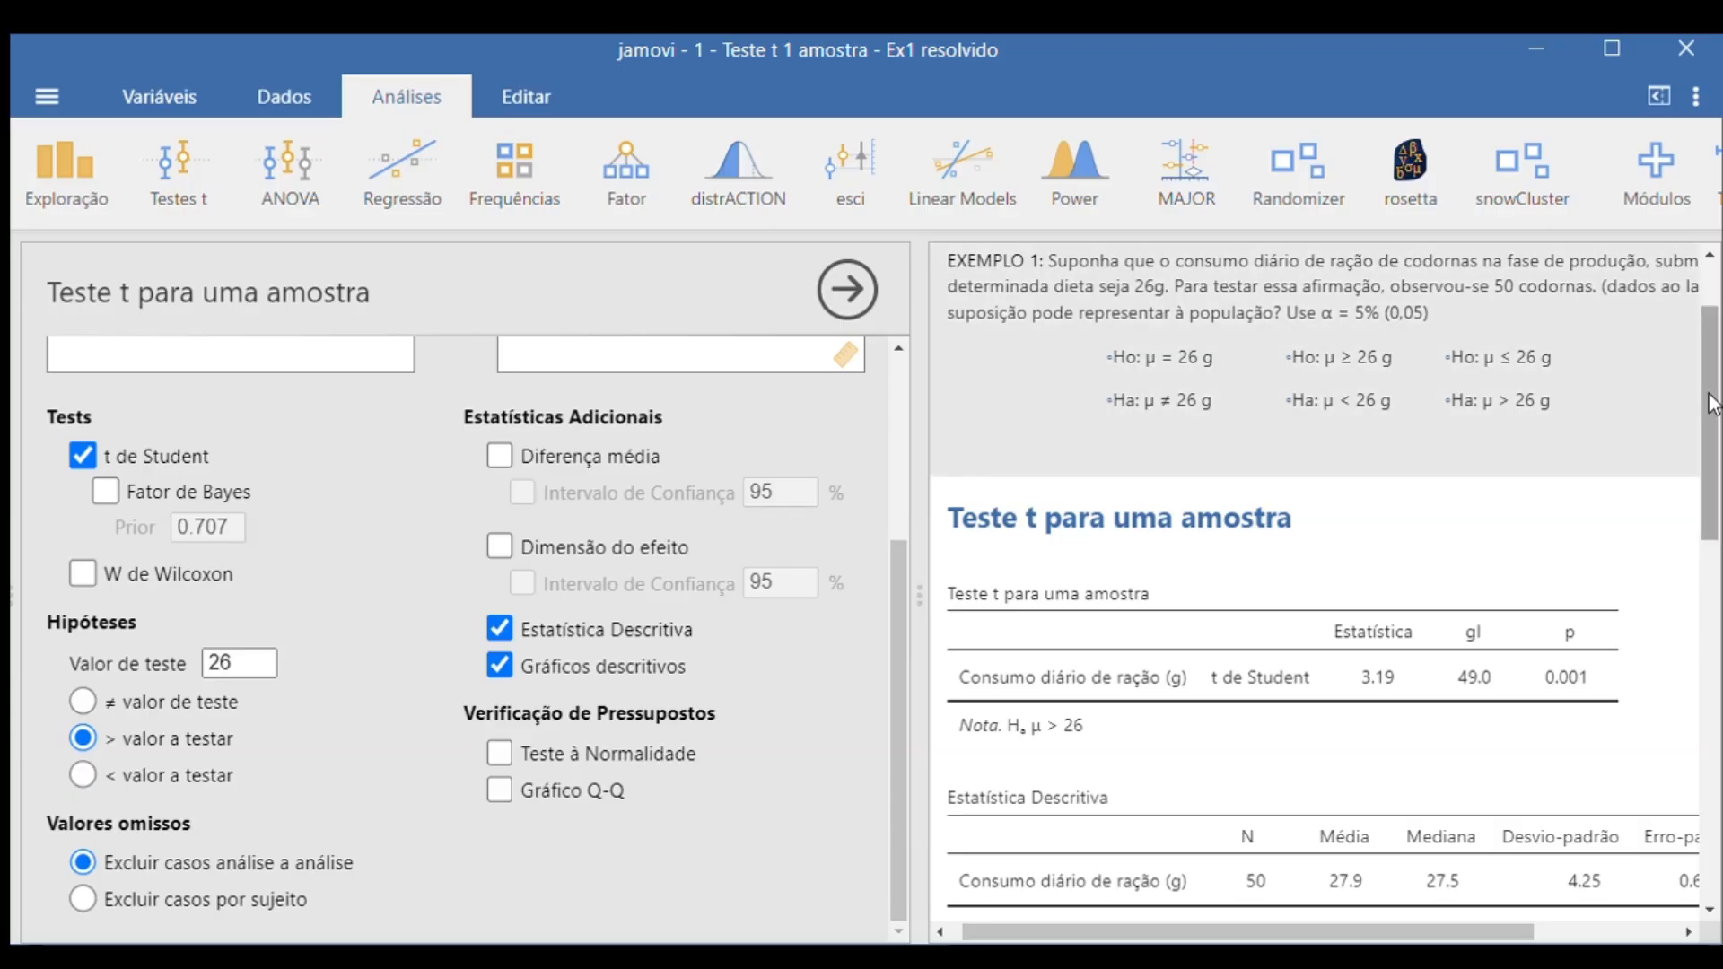
- Add the effect size (Dimensão do efeito) to the t-test and check Cohen's d in the results table
left_click_drag(1709, 404, 1705, 507)
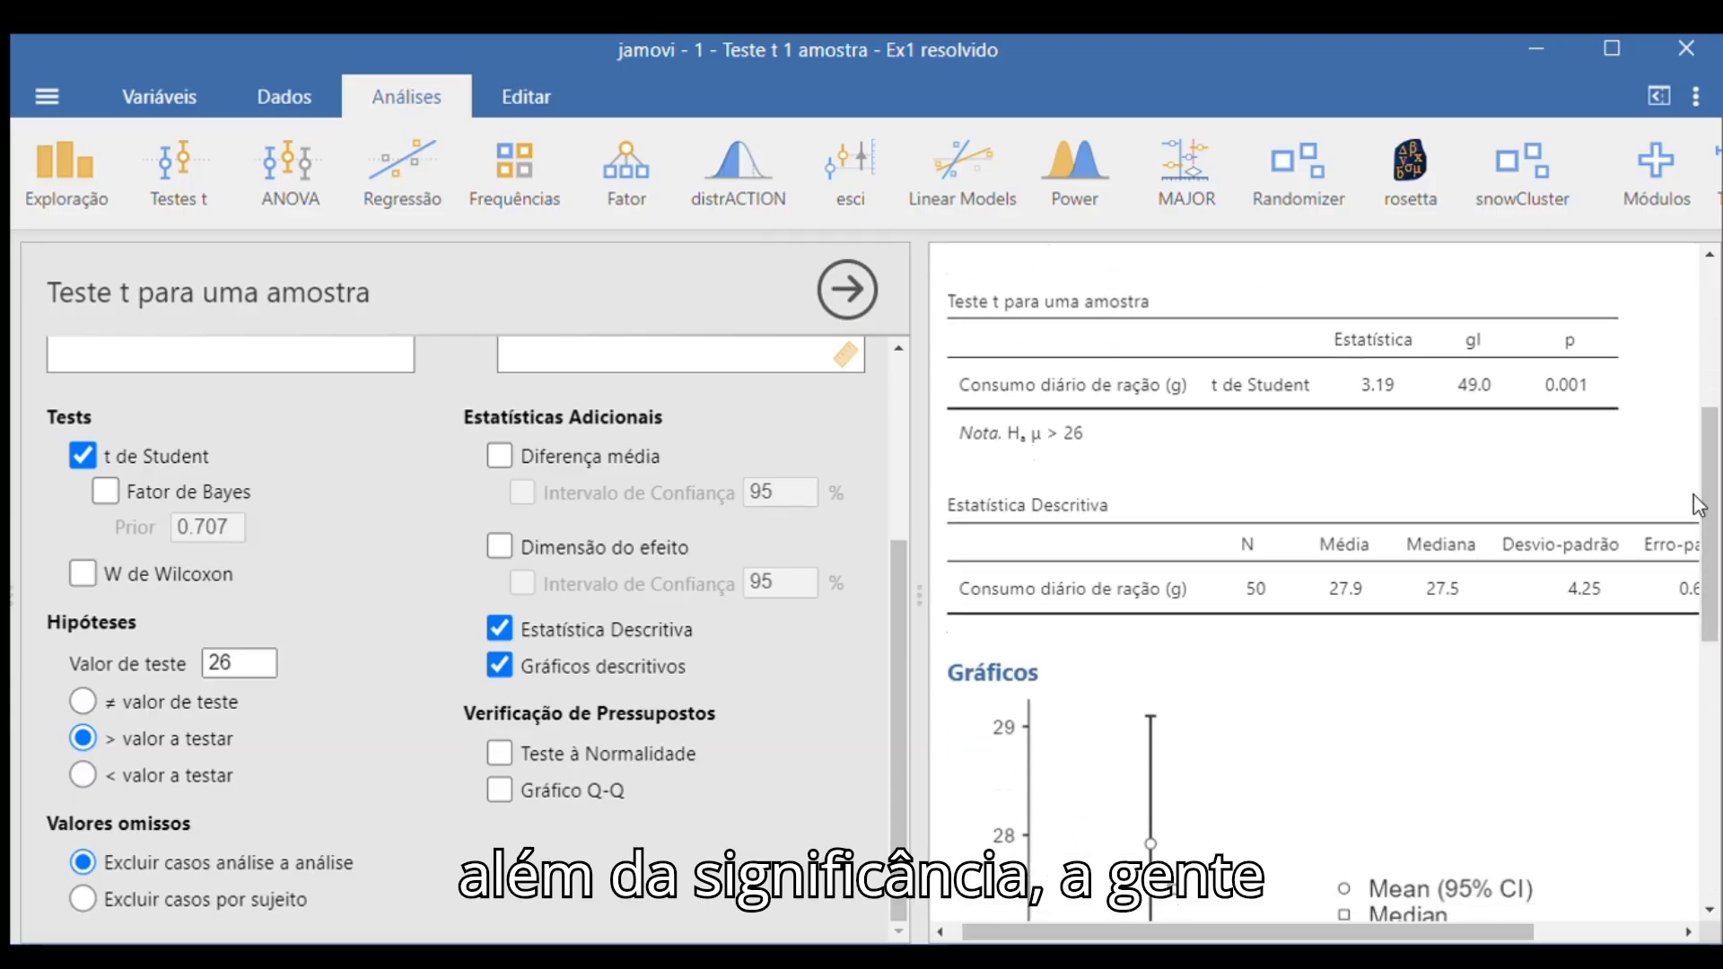
left_click(506, 551)
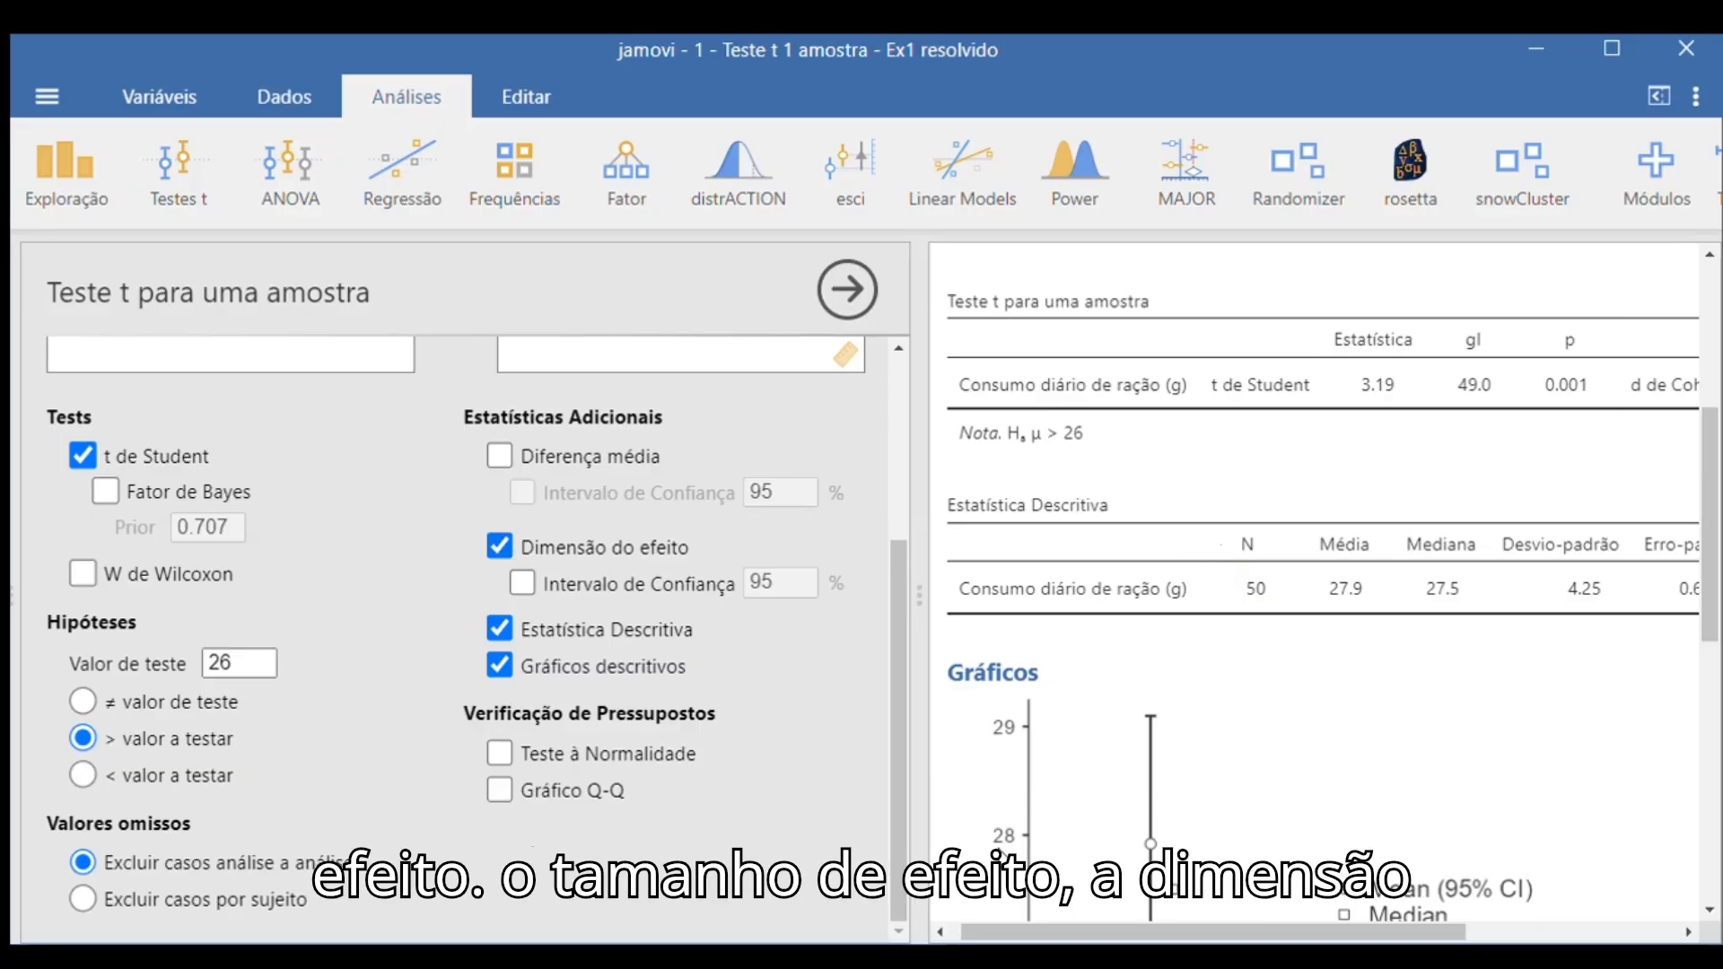
left_click_drag(1079, 936, 1260, 936)
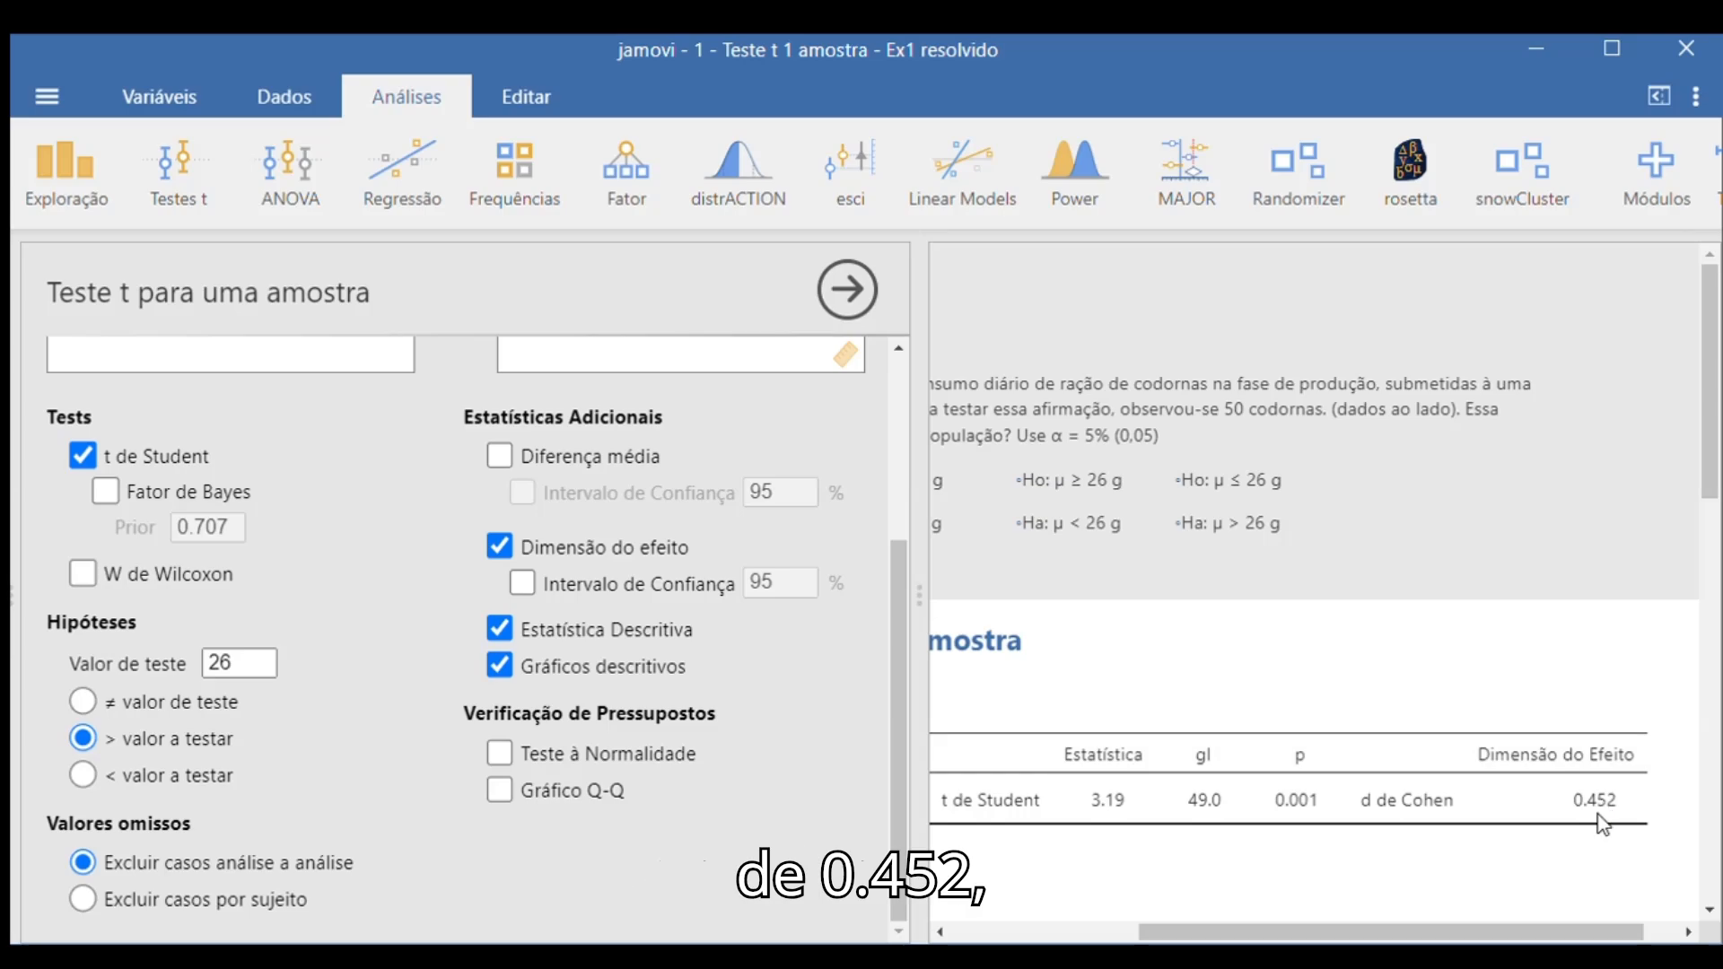
left_click_drag(1581, 936, 1396, 936)
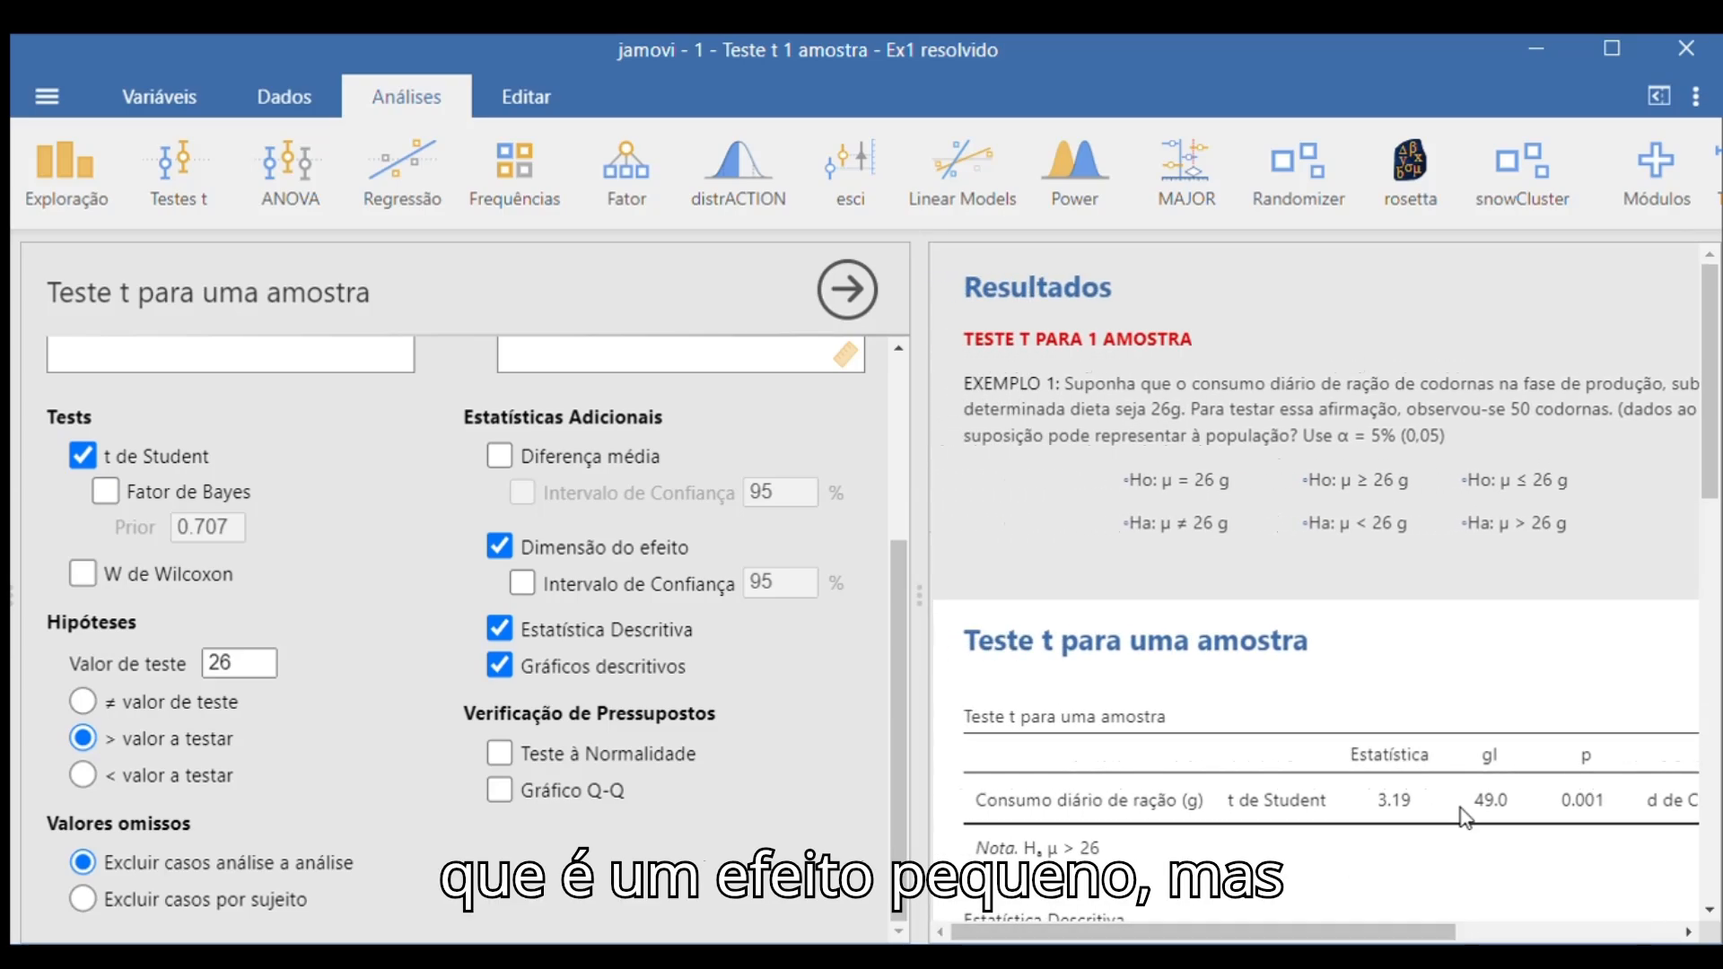
scroll(1430, 874, "down", 5)
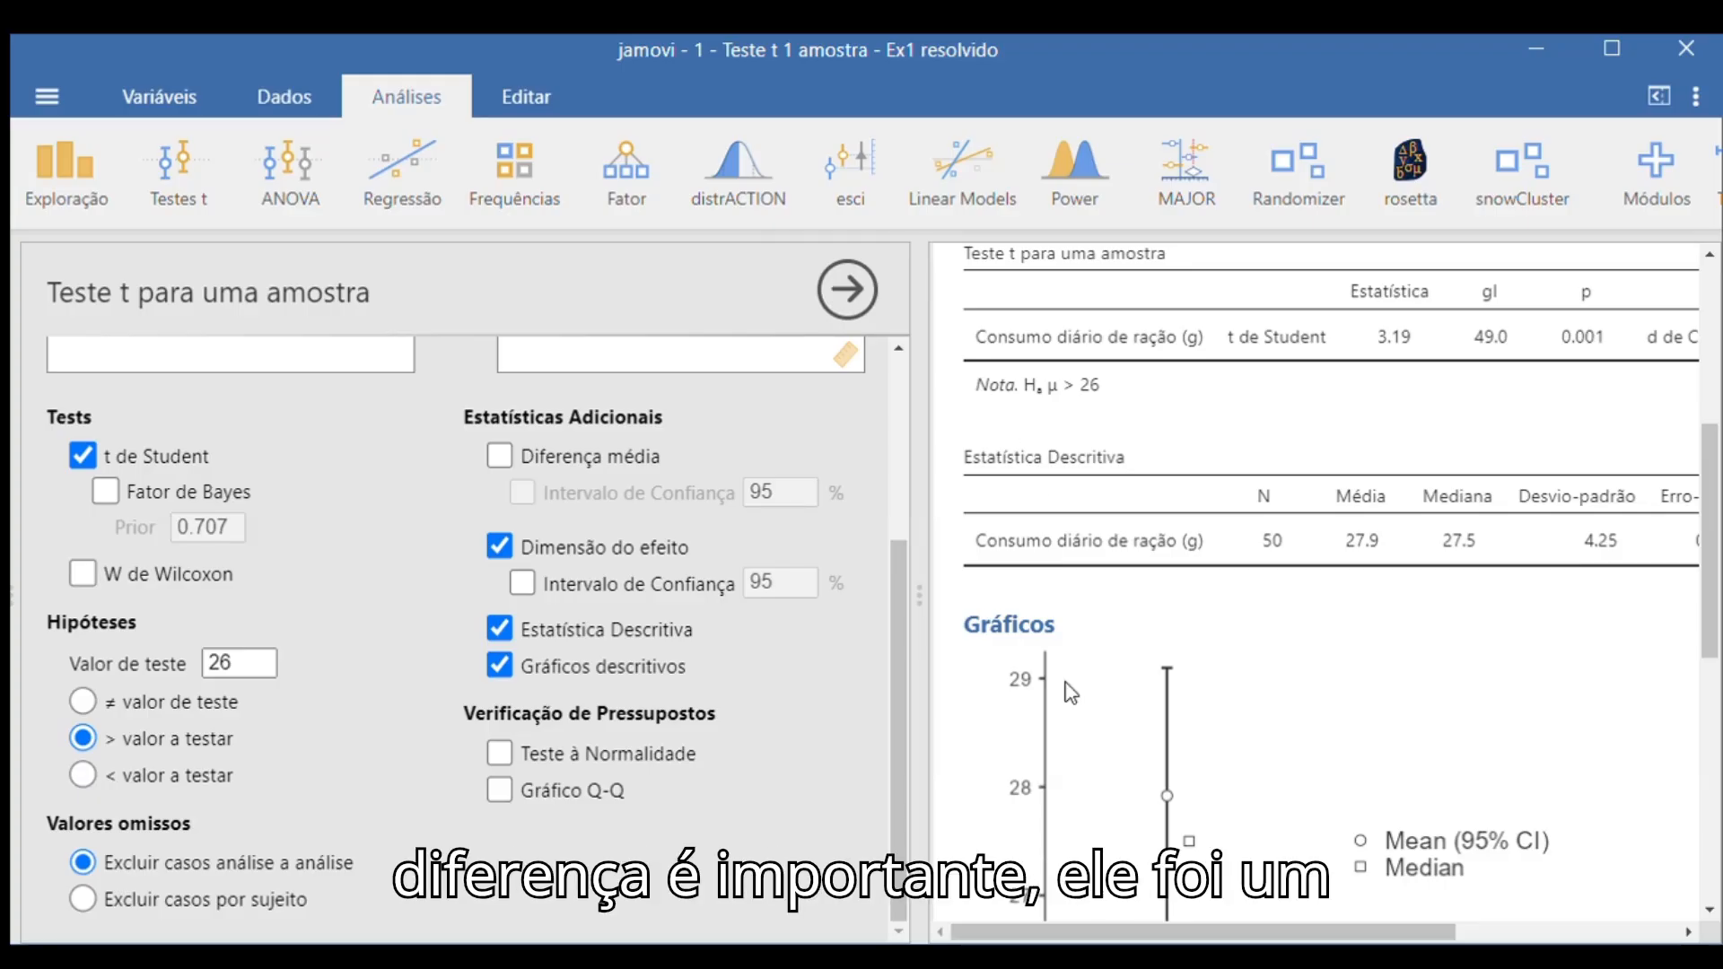
- Paste the copied Cohen's d interpretation notes into the text area between the t-test table and the descriptive statistics table
mouse_move(1119, 932)
left_mouse_down()
mouse_move(1198, 936)
mouse_move(1108, 936)
left_mouse_up()
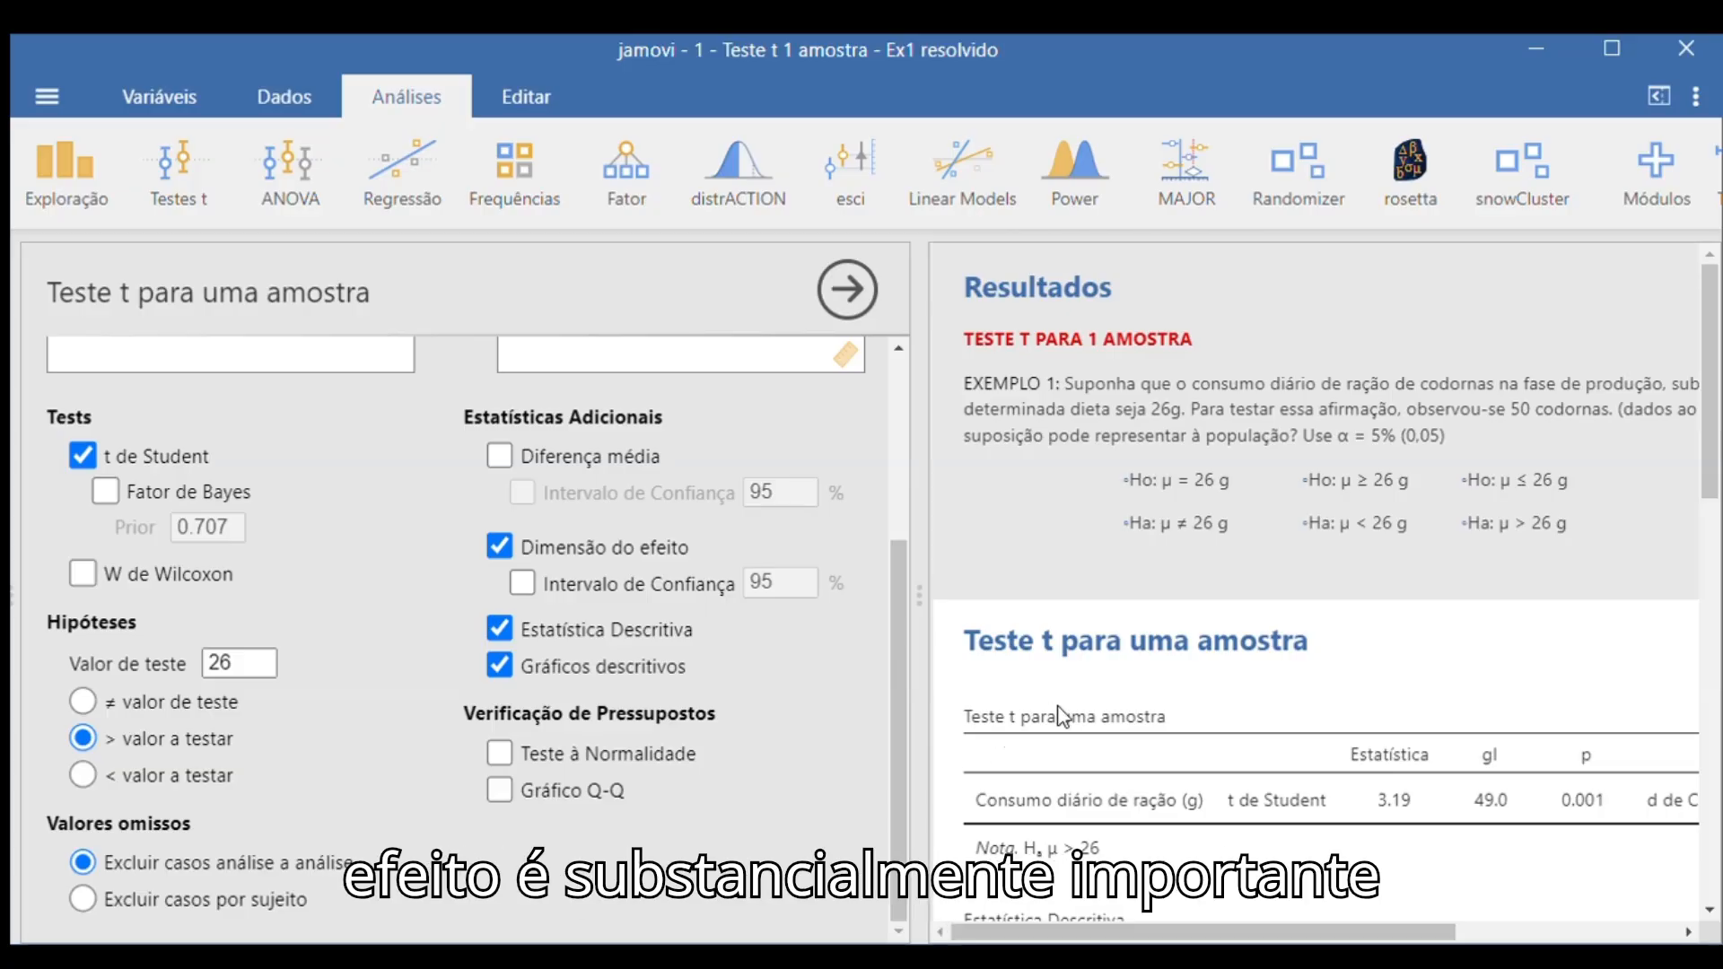
scroll(1059, 709, "down", 5)
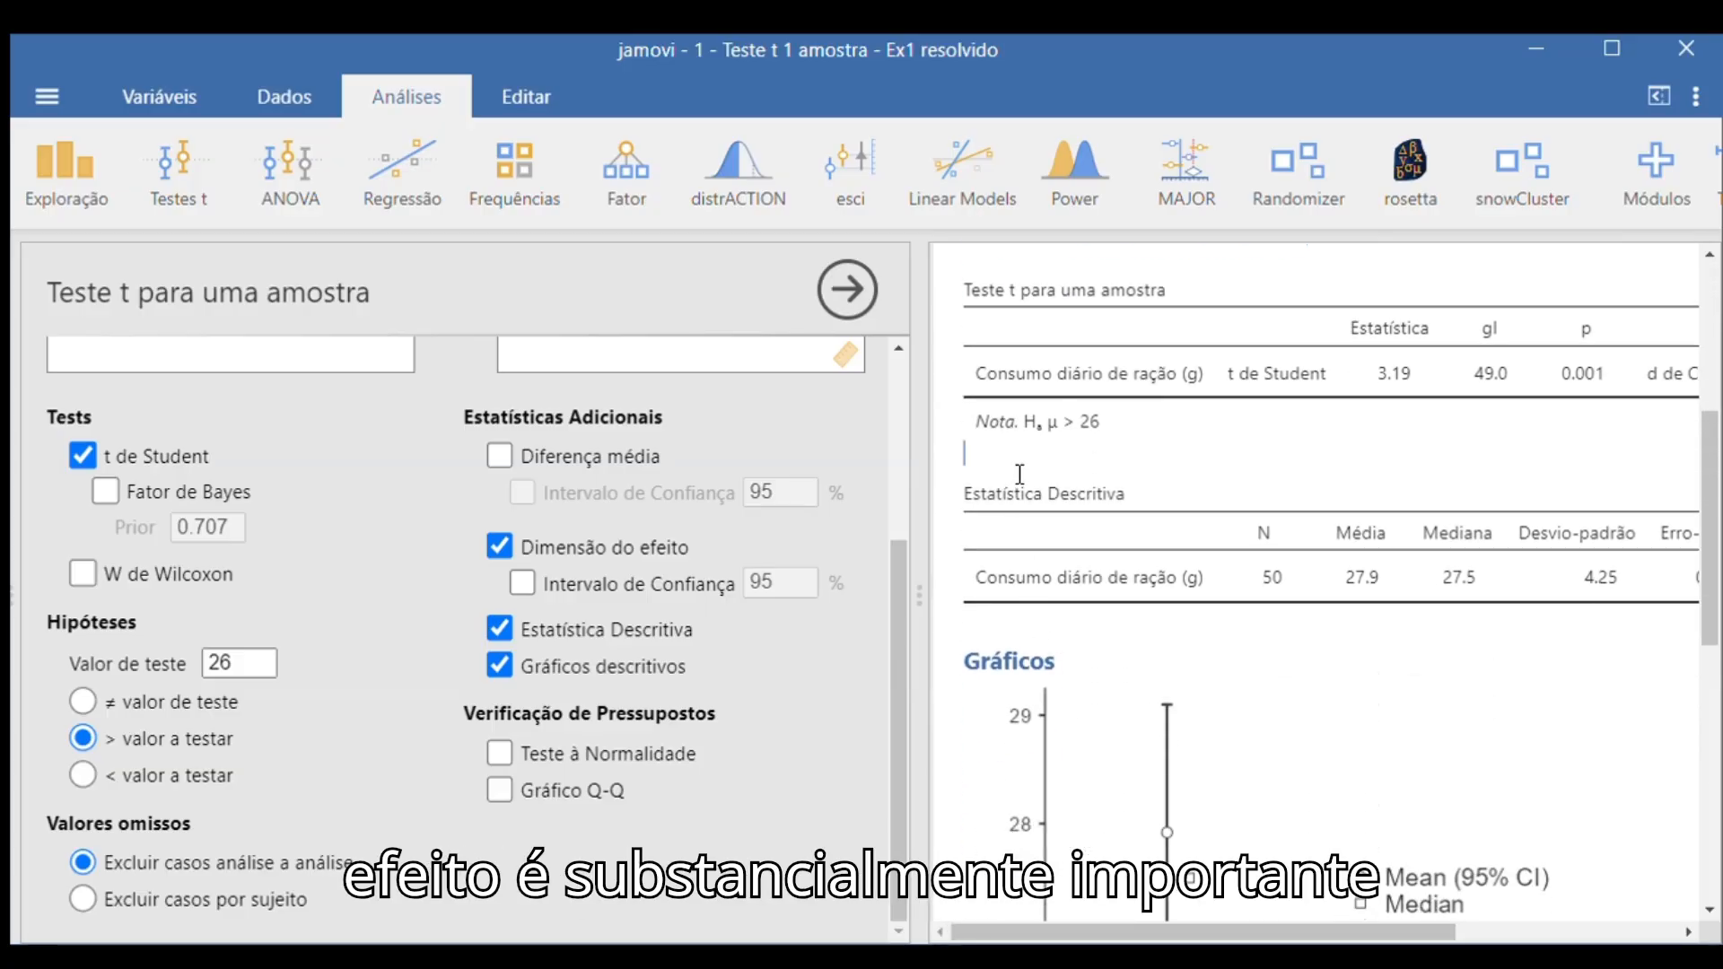
left_click(1020, 475)
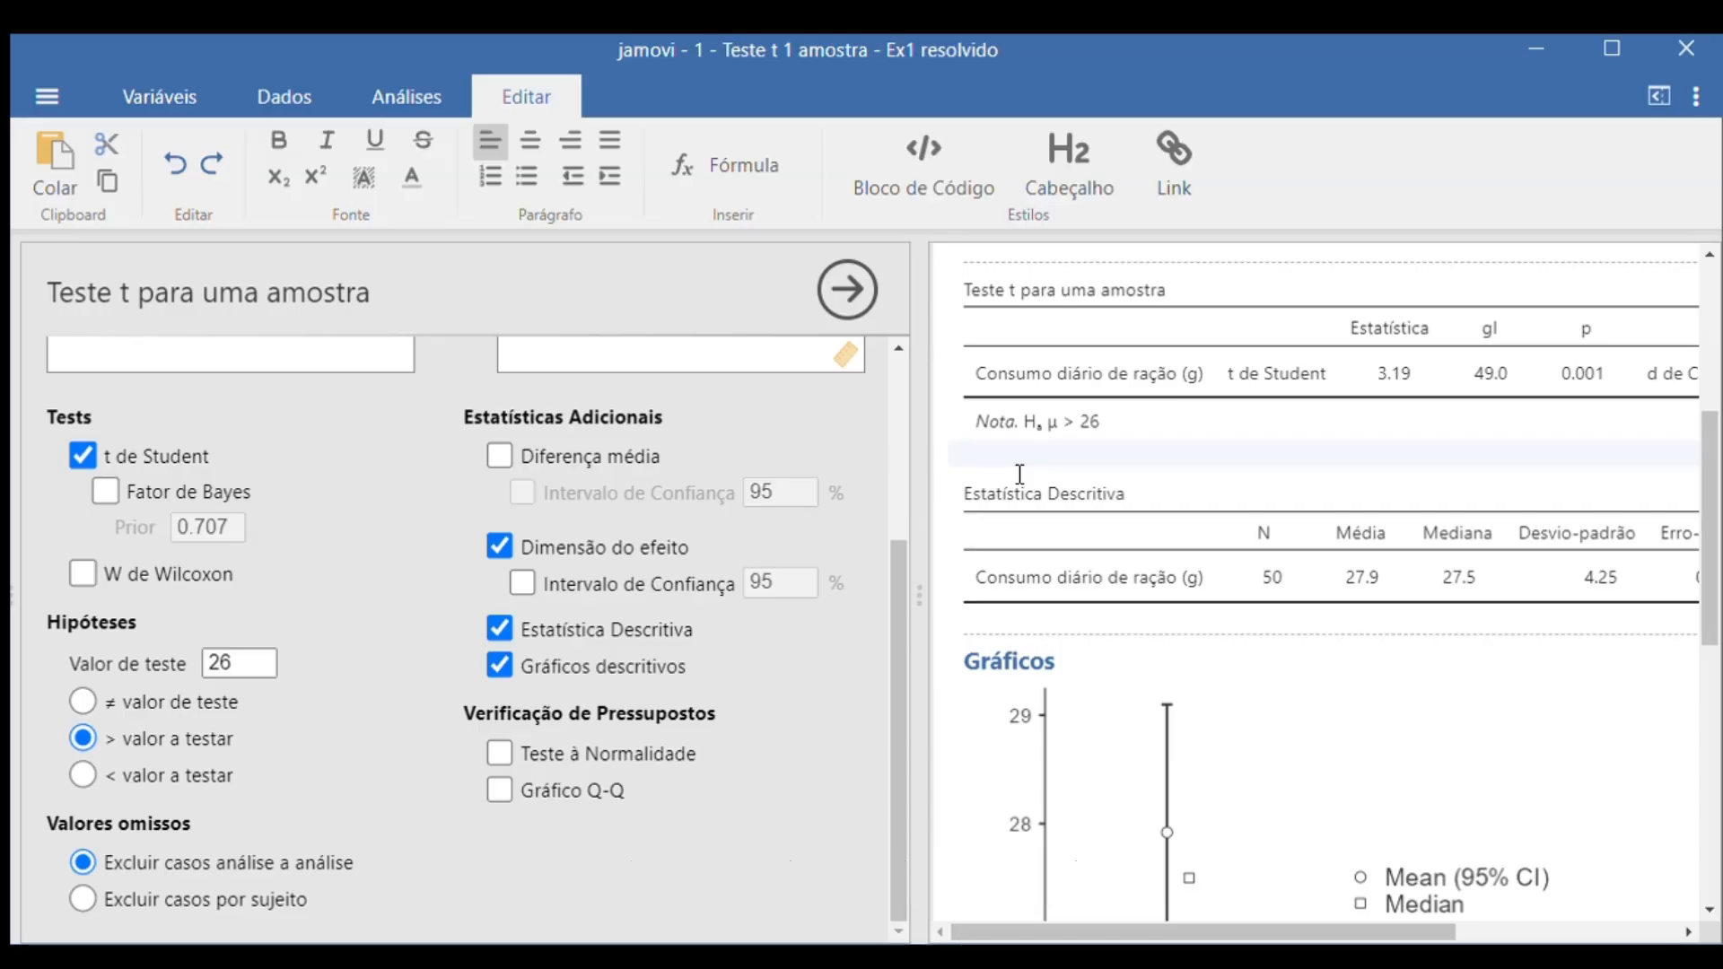
left_click(843, 289)
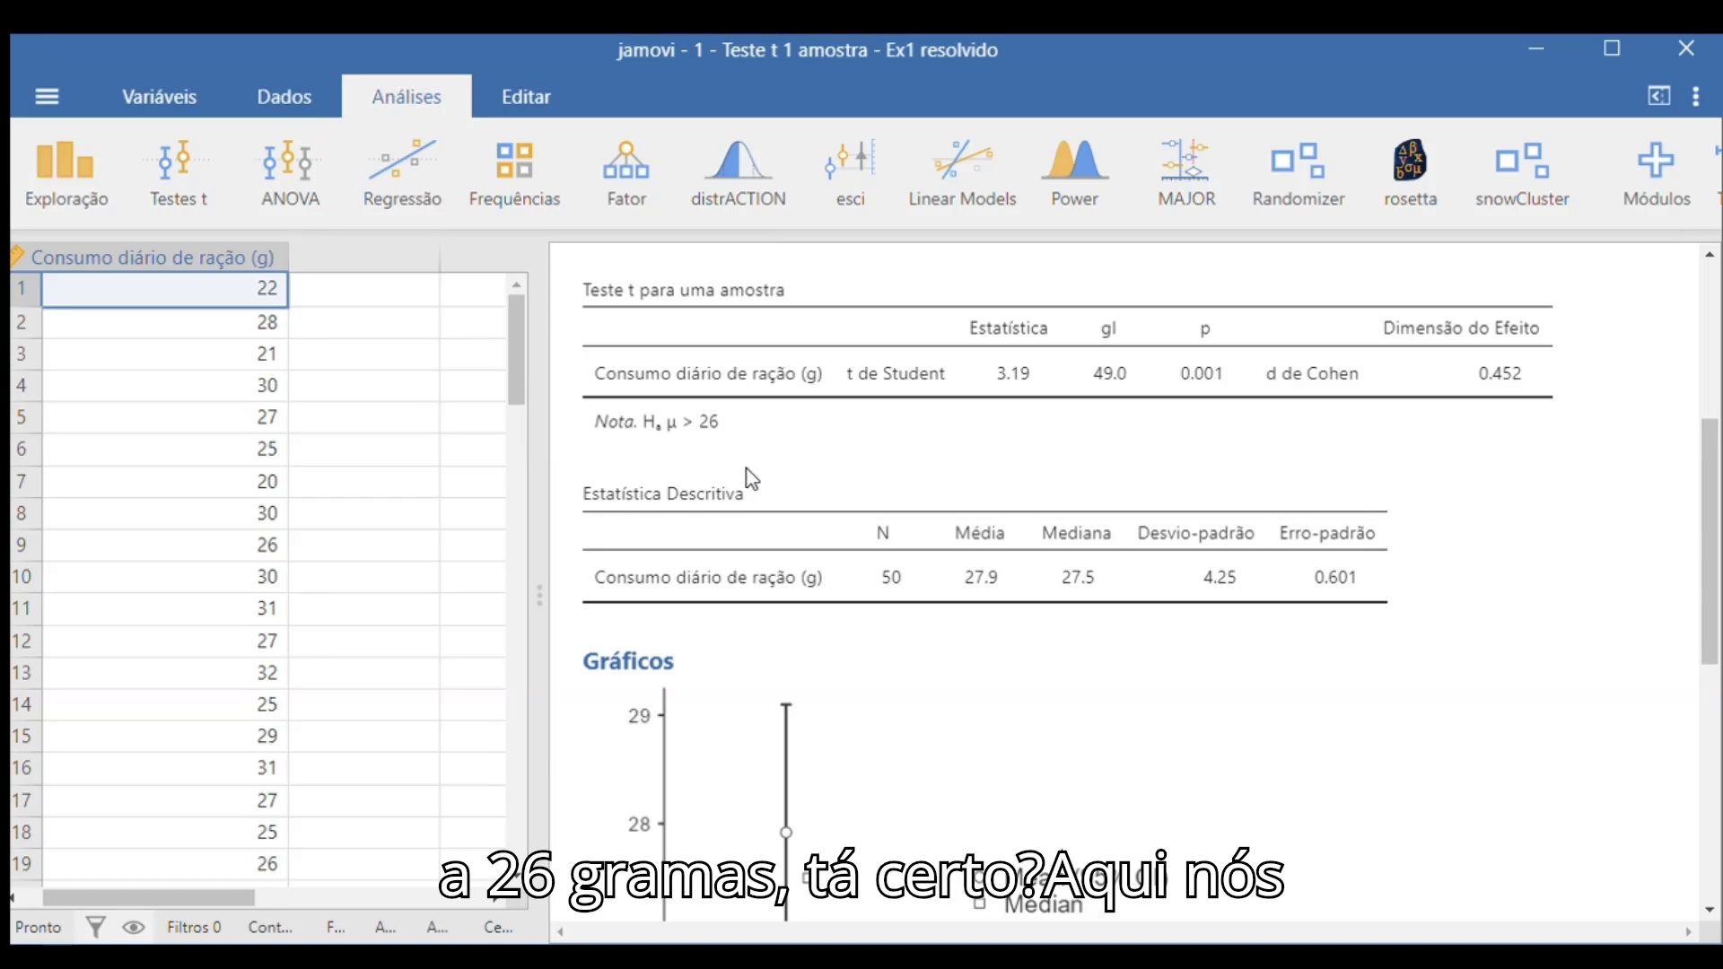
left_click(676, 459)
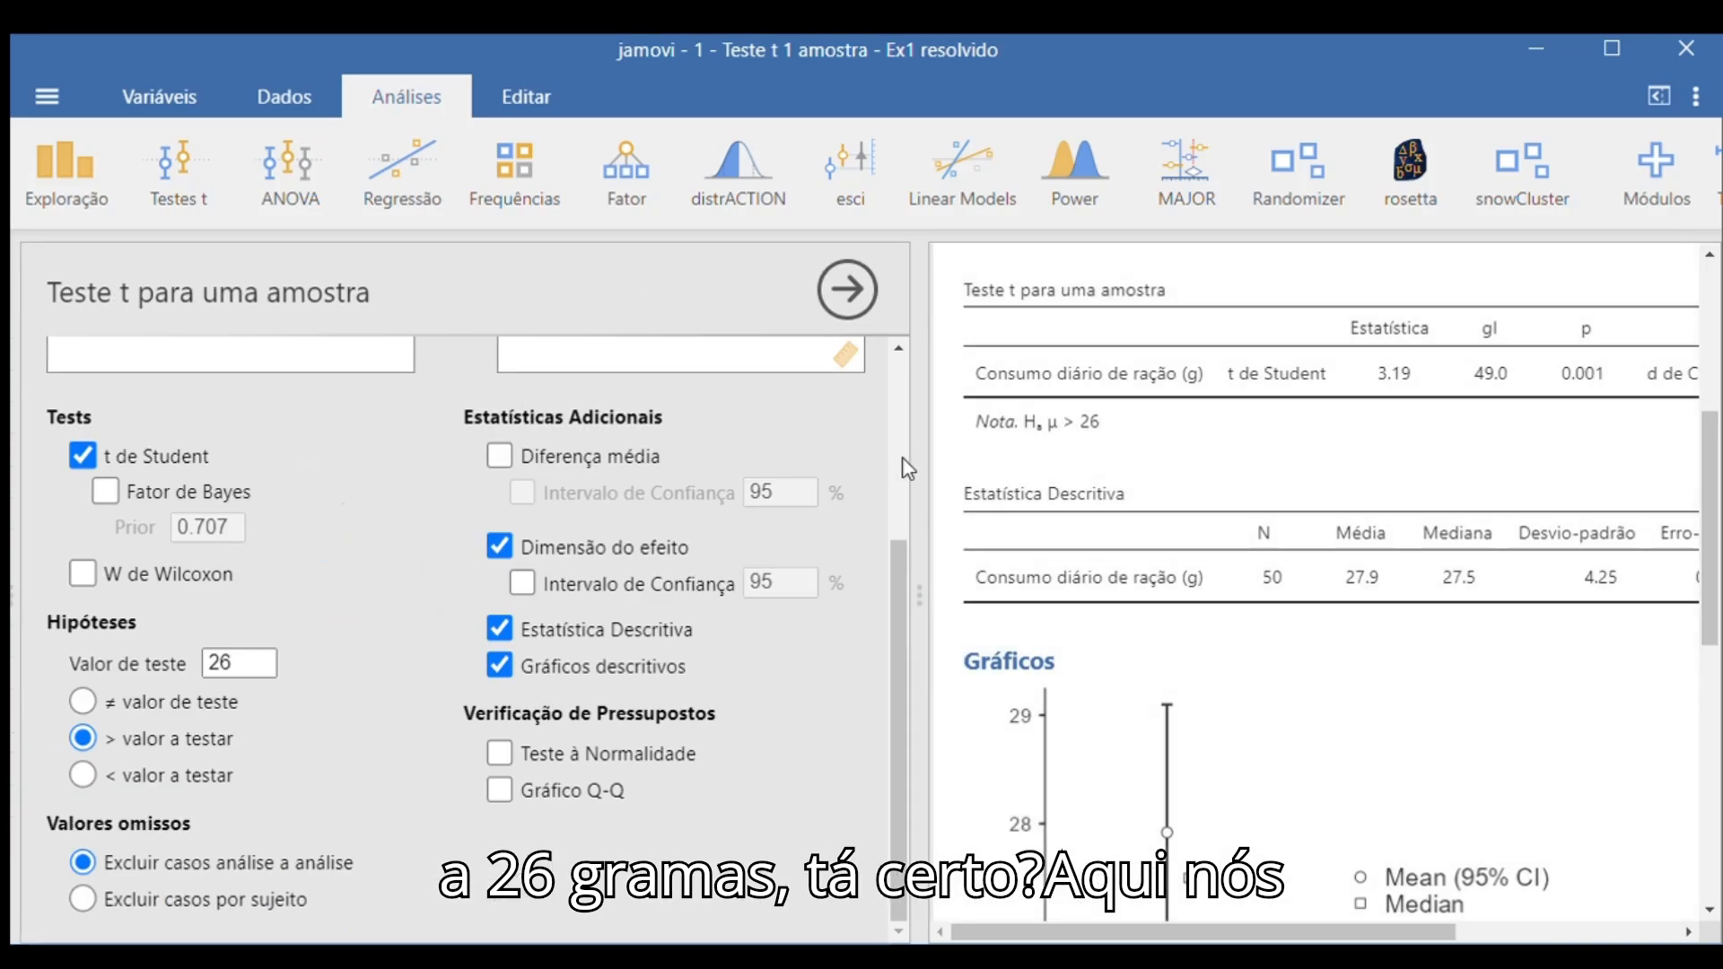
left_click(986, 466)
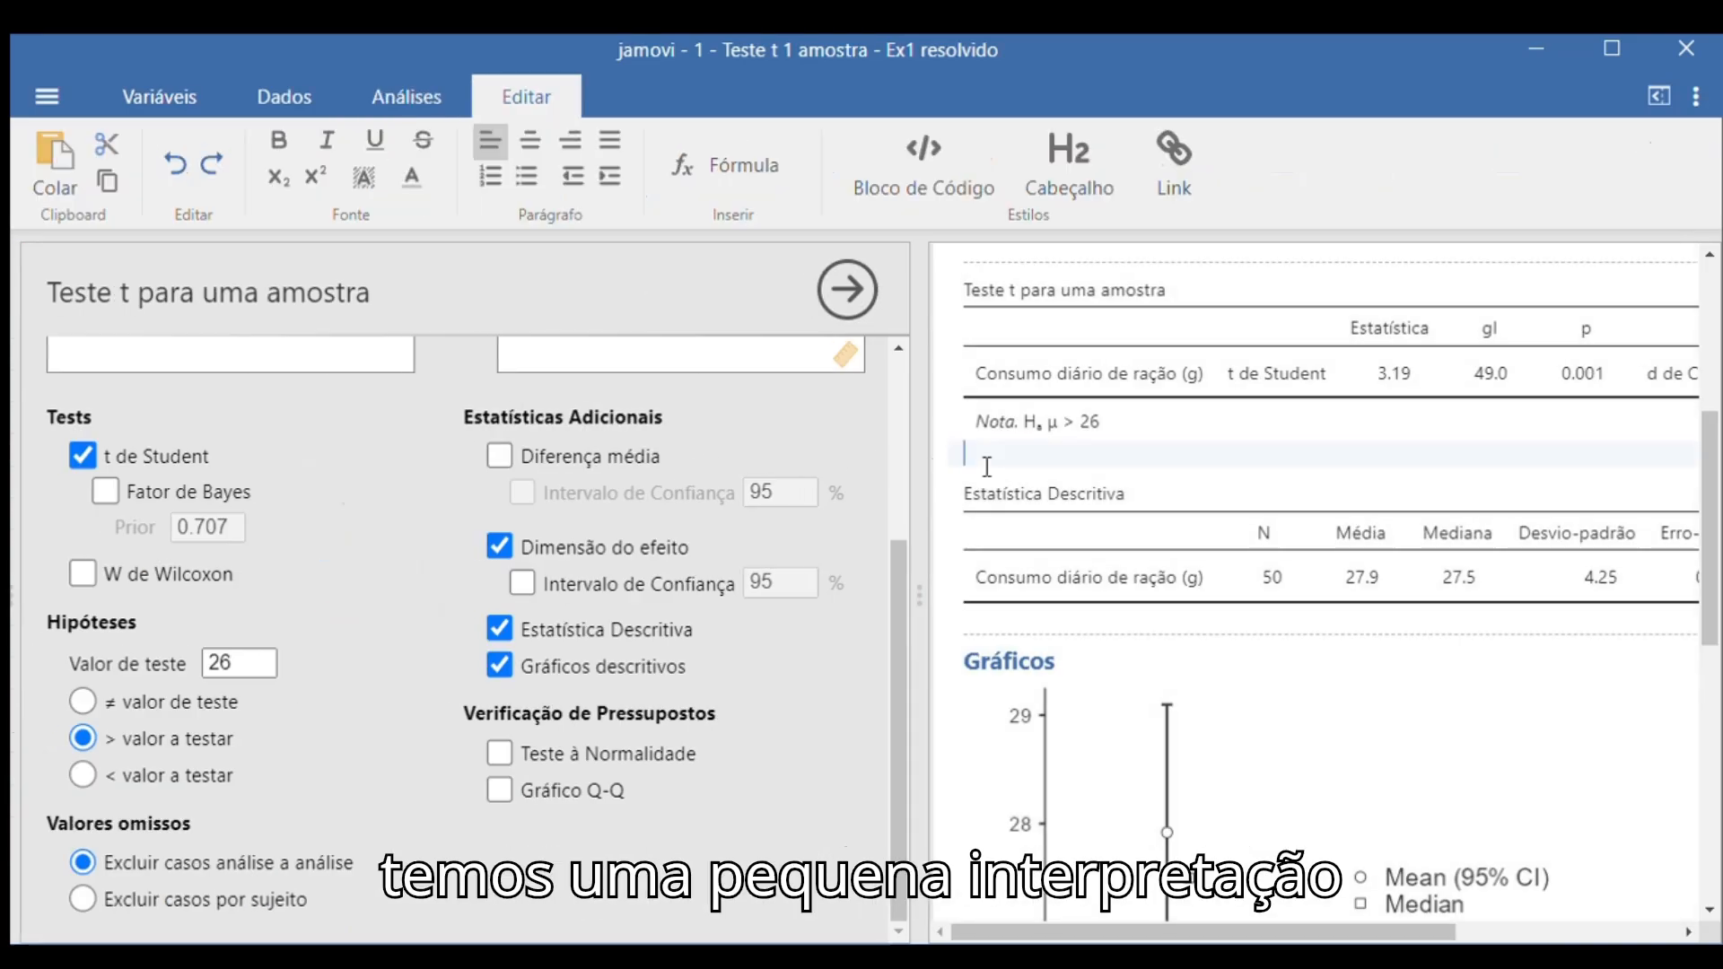
key("ctrl+v")
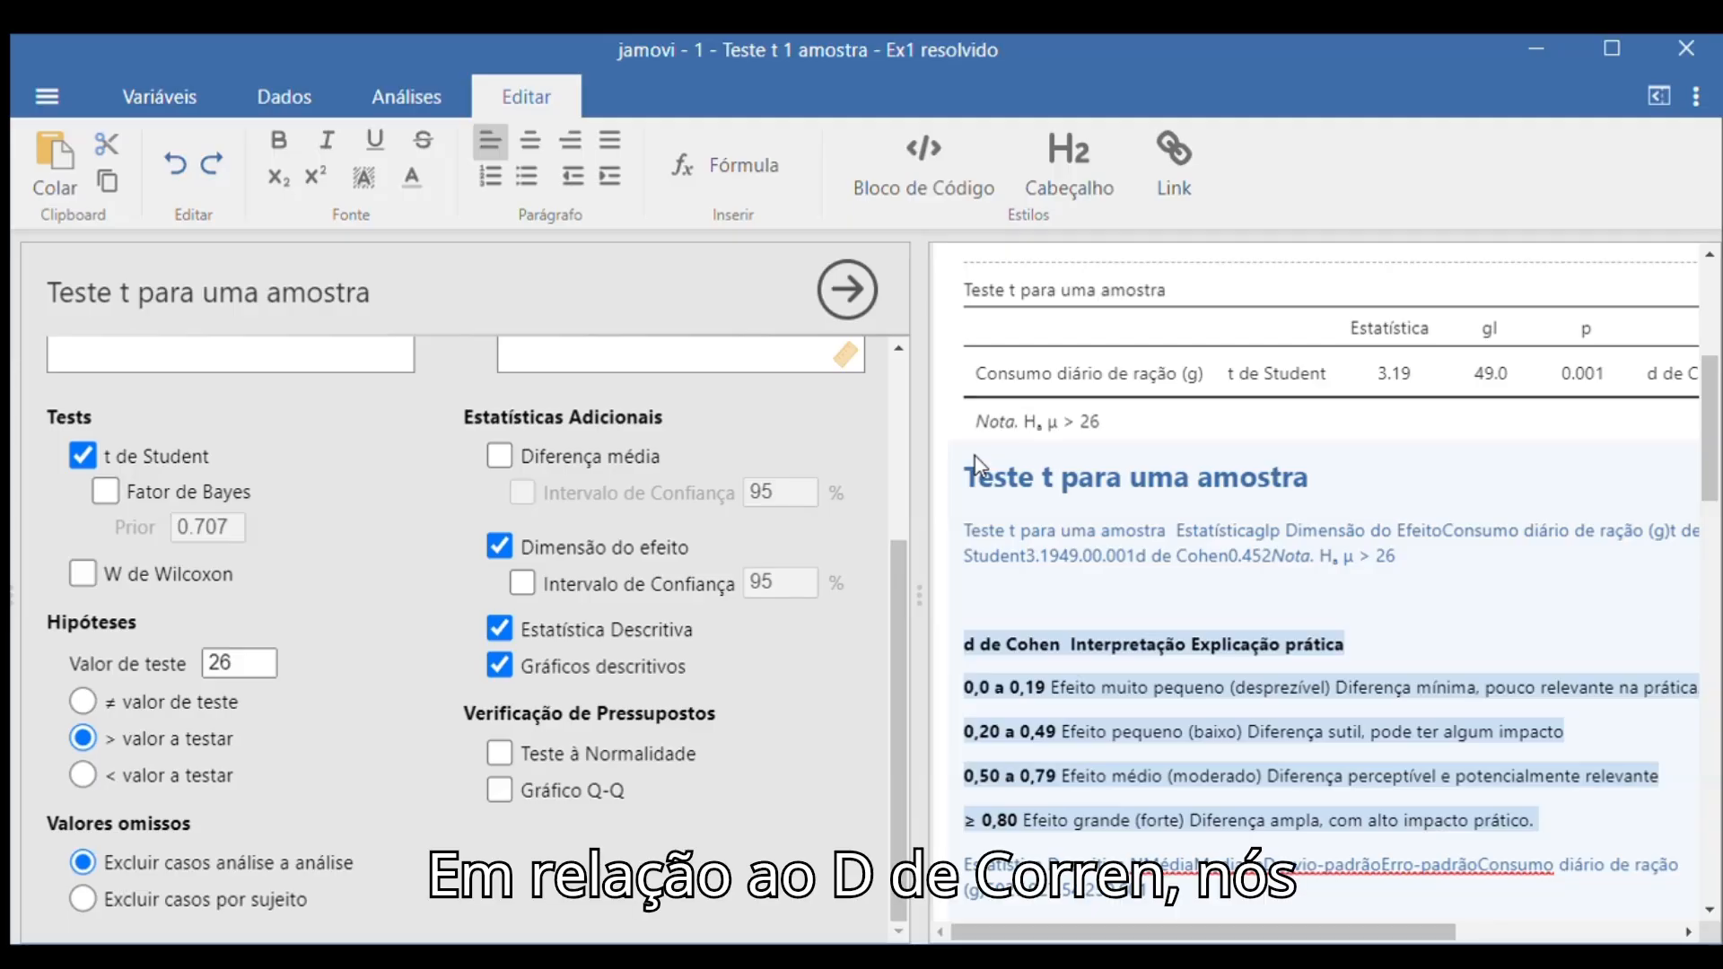
- Remove the pasted t-test heading and results text above the Cohen's d interpretation and the descriptive statistics text below it
left_click_drag(985, 486, 1444, 568)
key("BackSpace")
key("BackSpace")
key("Delete")
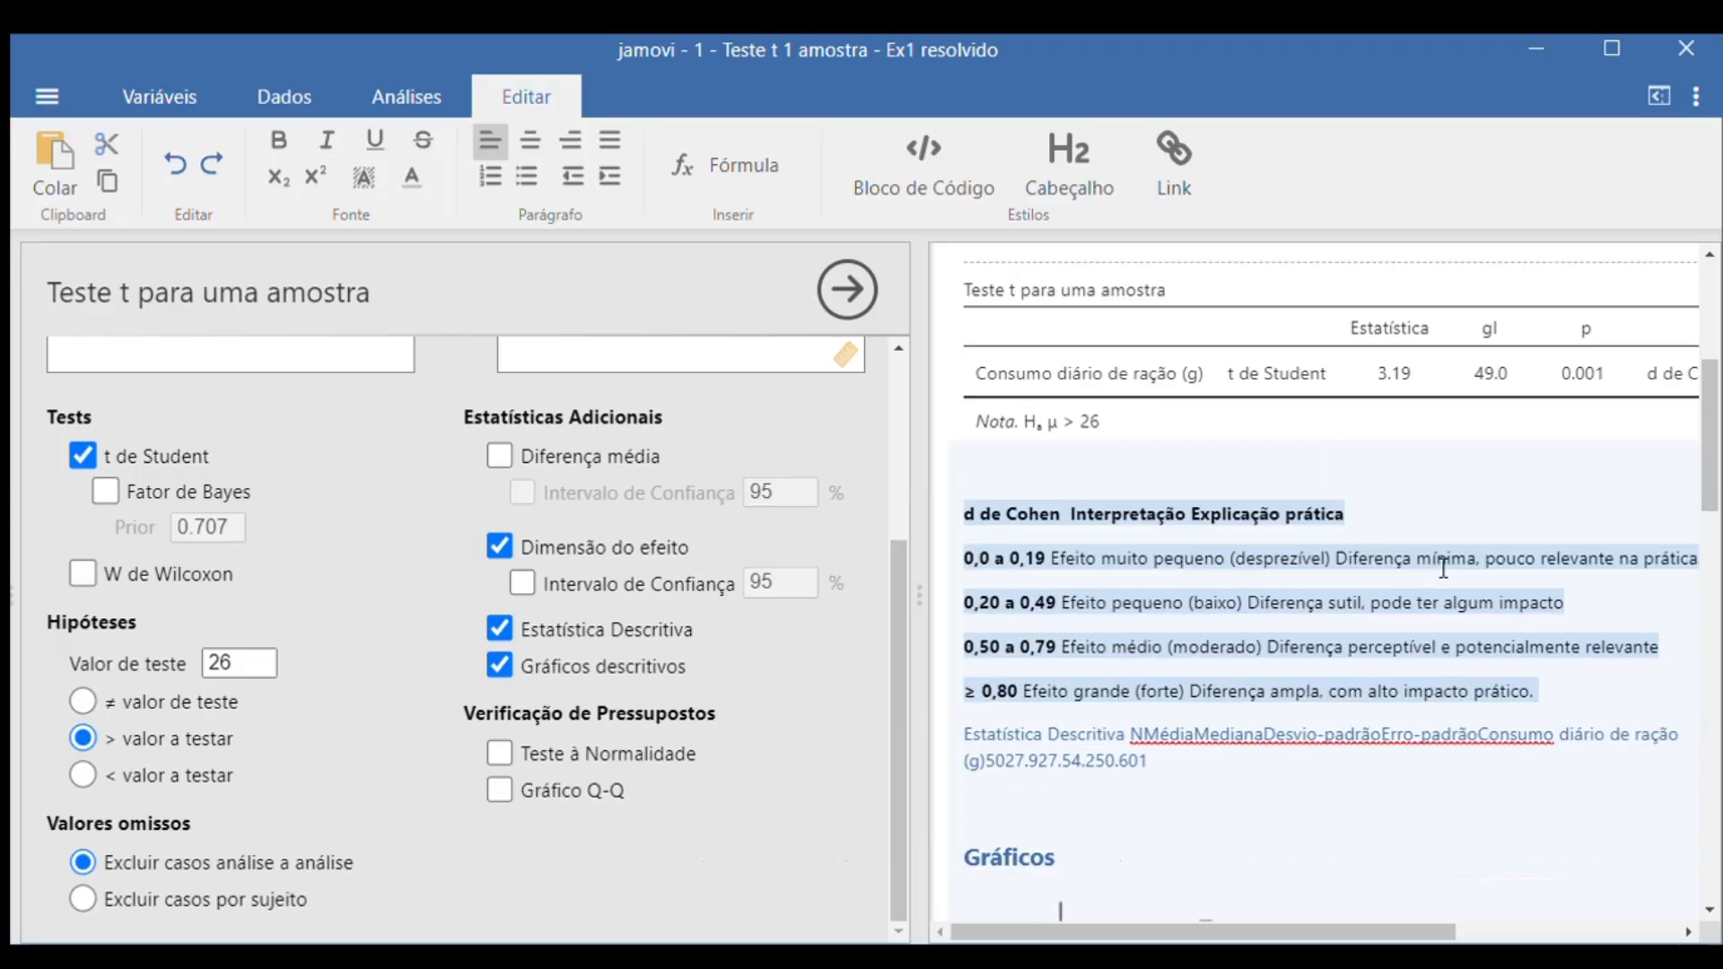
key("Delete")
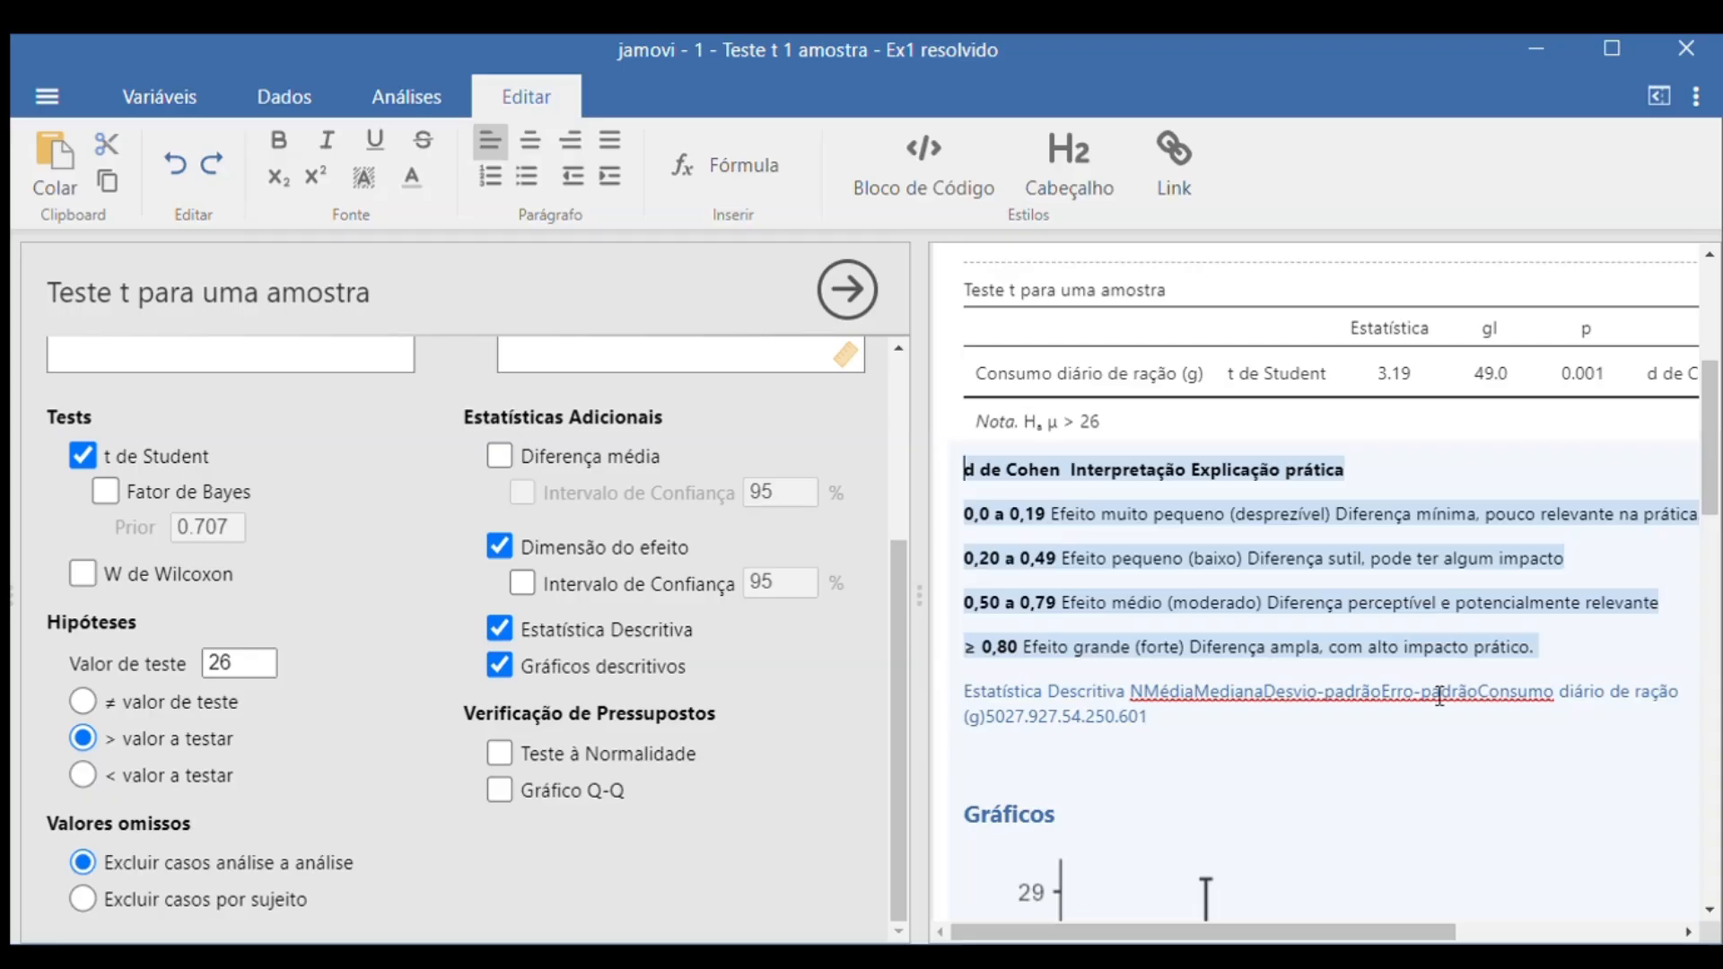
triple_click(982, 714)
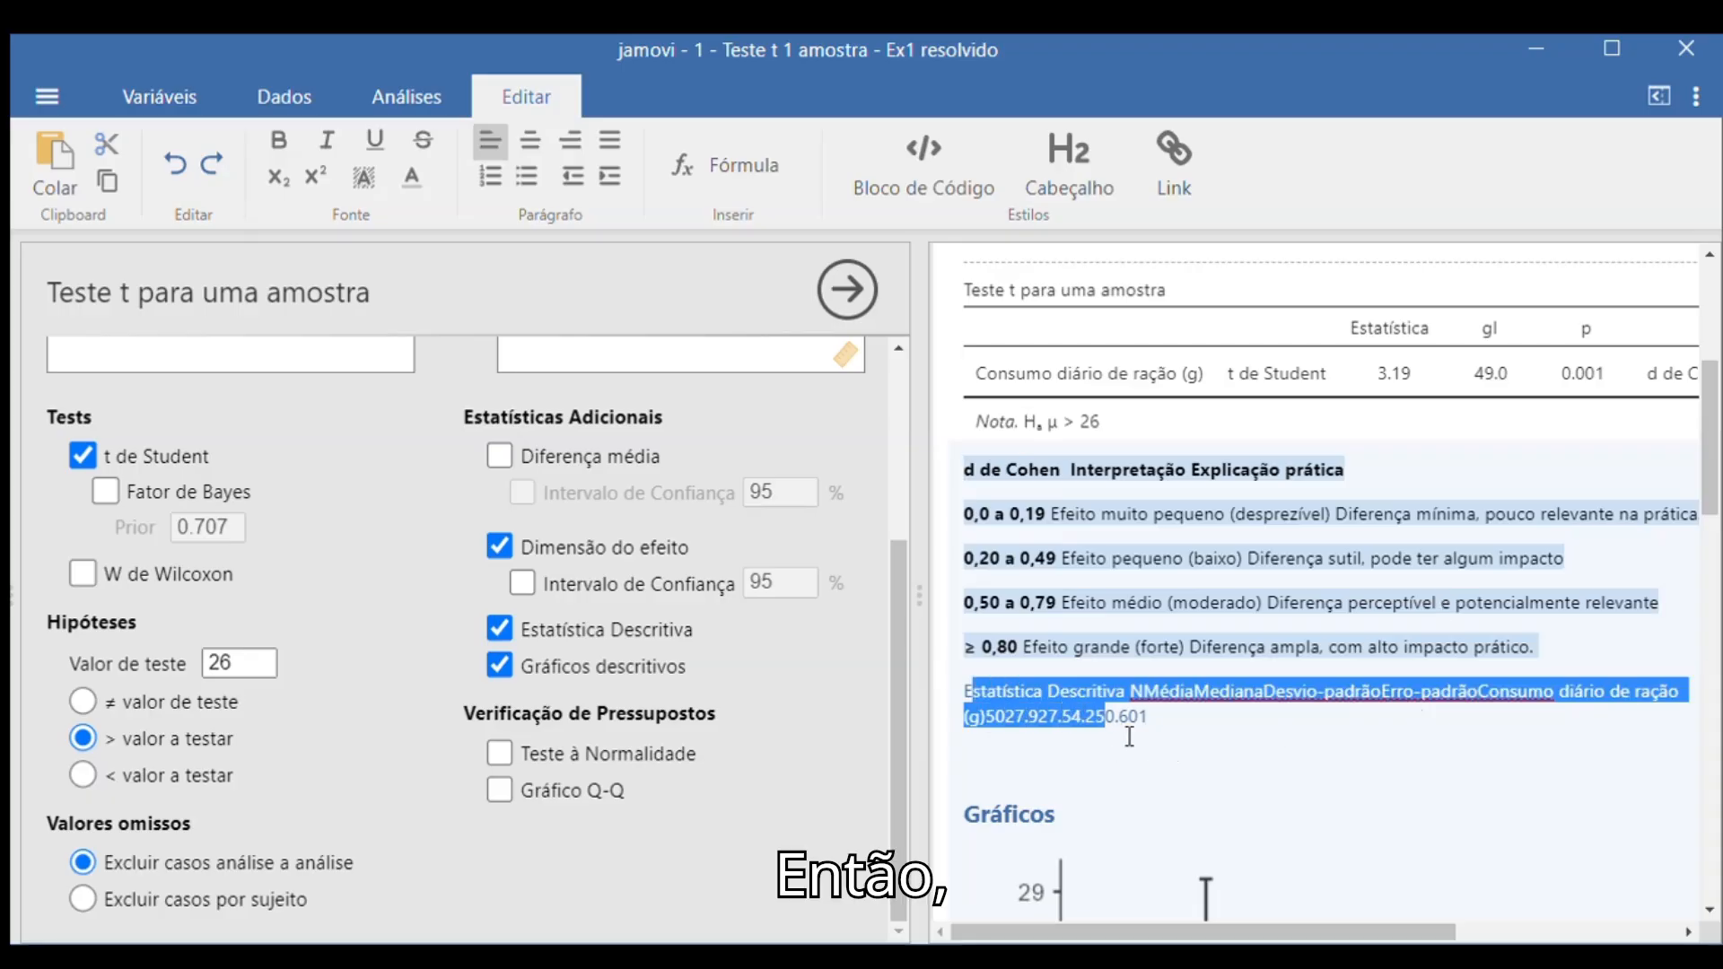
key("BackSpace")
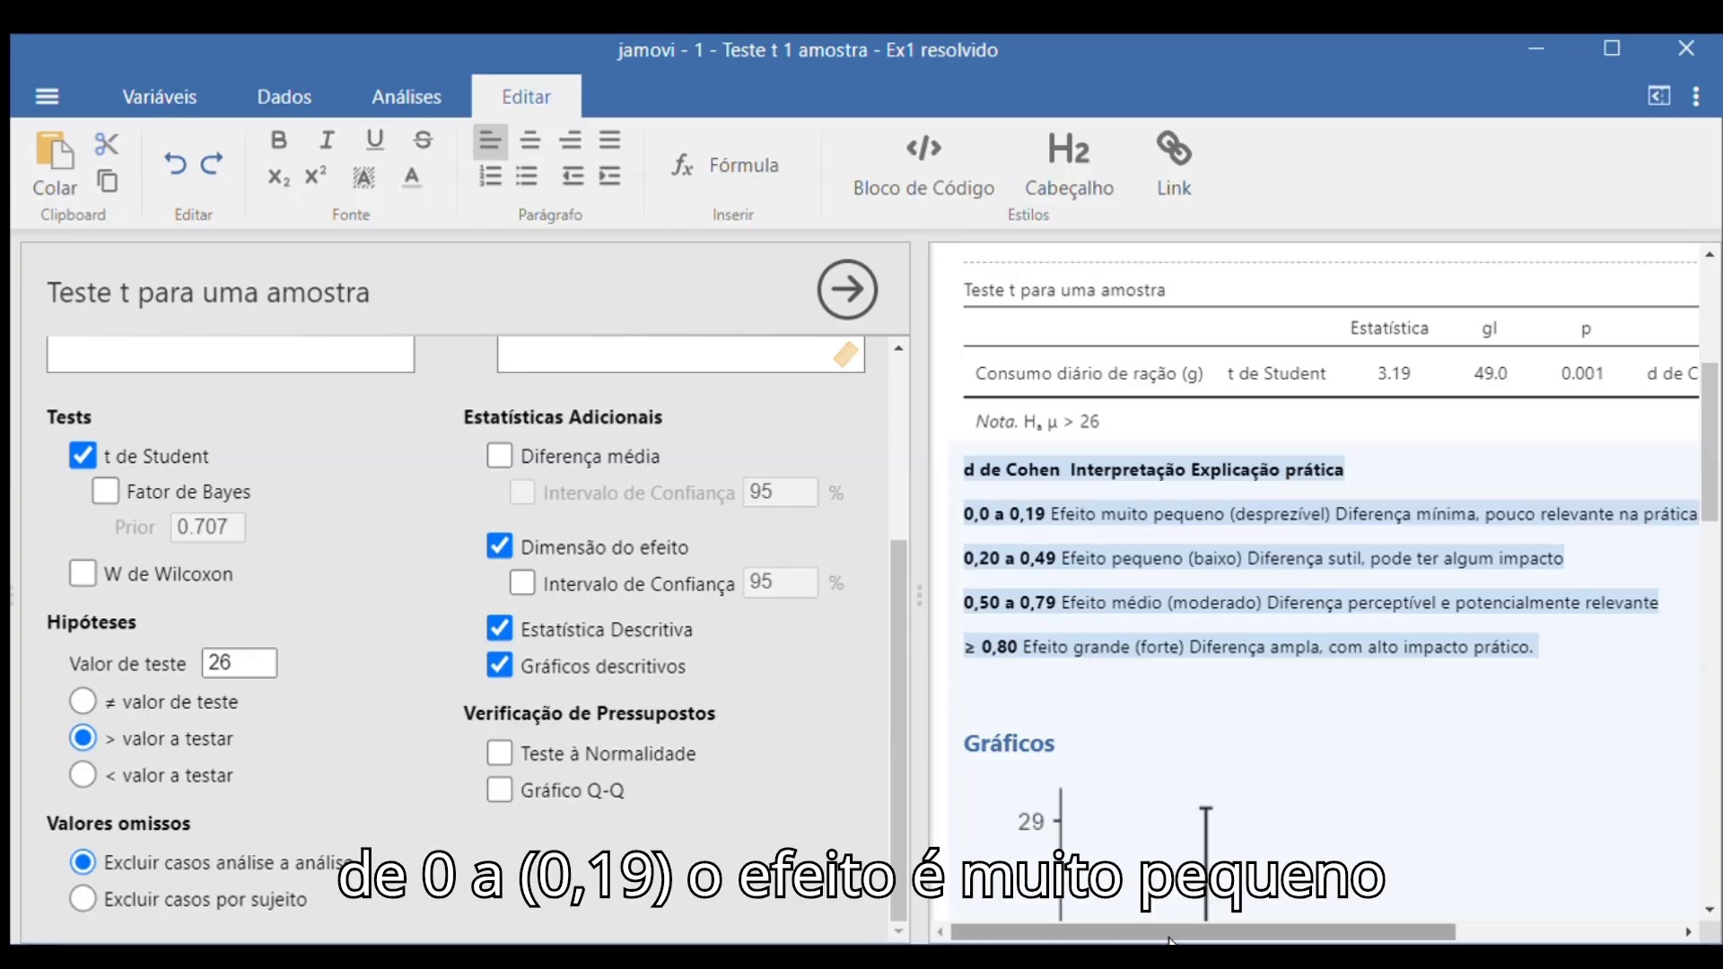
- Delete the duplicate plot and its Gráficos heading pasted beneath the Cohen's d interpretation
mouse_move(1170, 936)
left_mouse_down()
mouse_move(1196, 939)
mouse_move(1156, 939)
left_mouse_up()
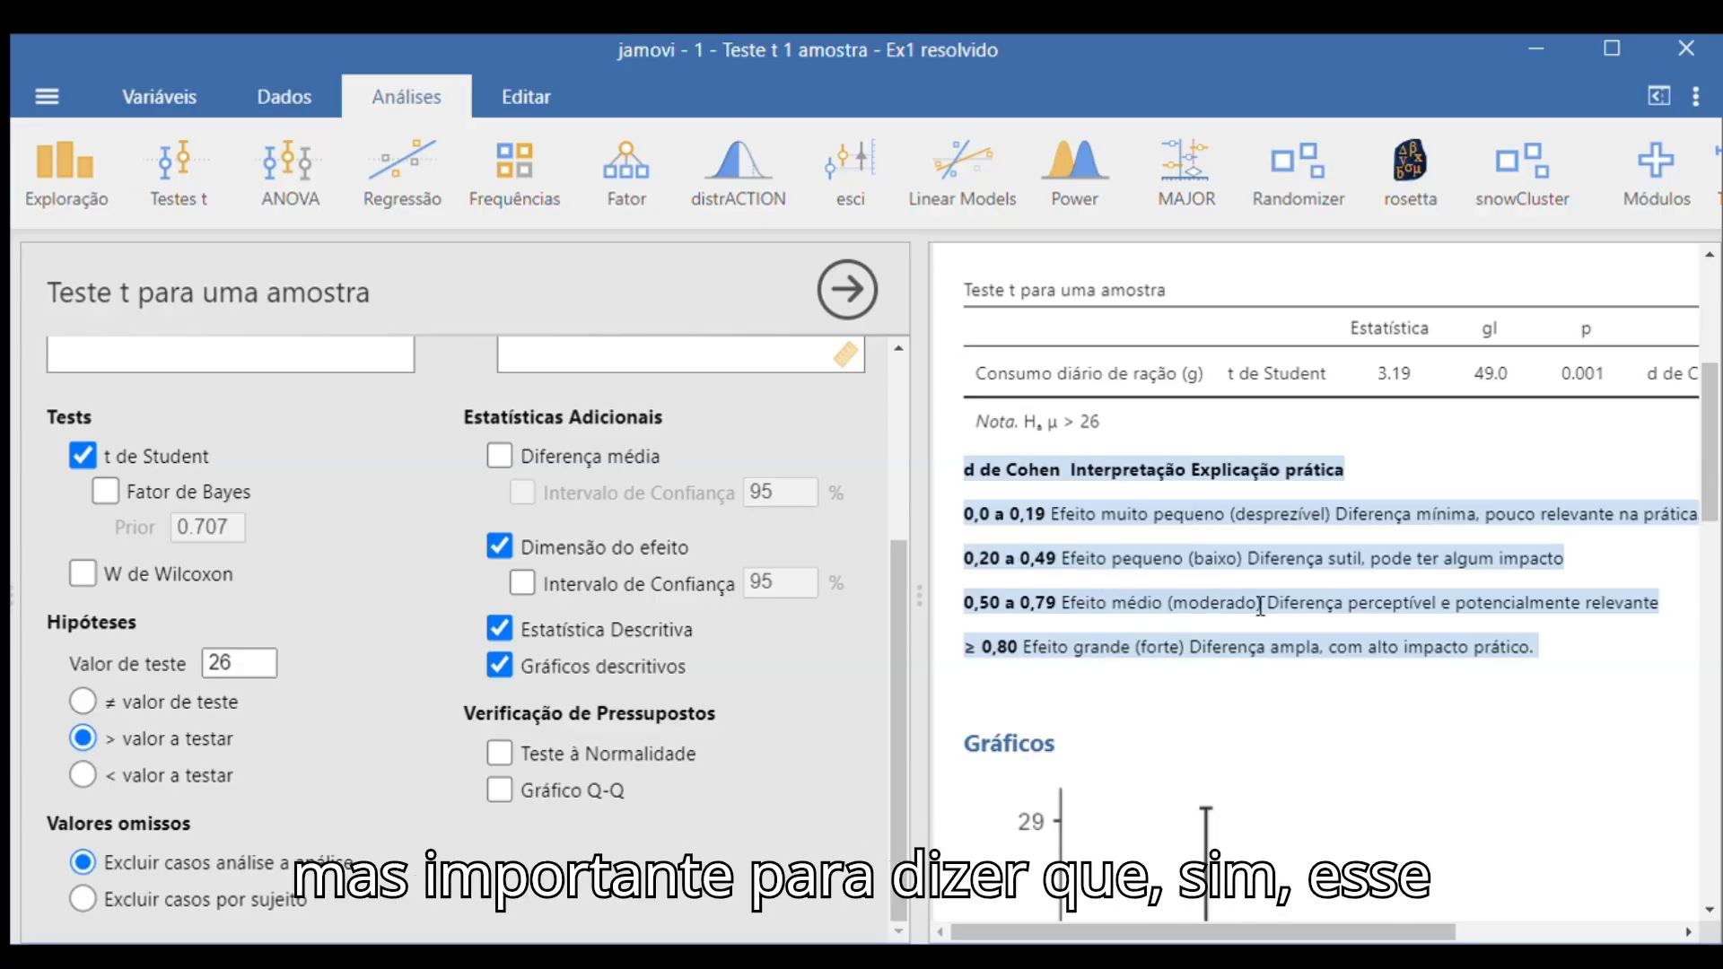
scroll(1260, 606, "down", 4)
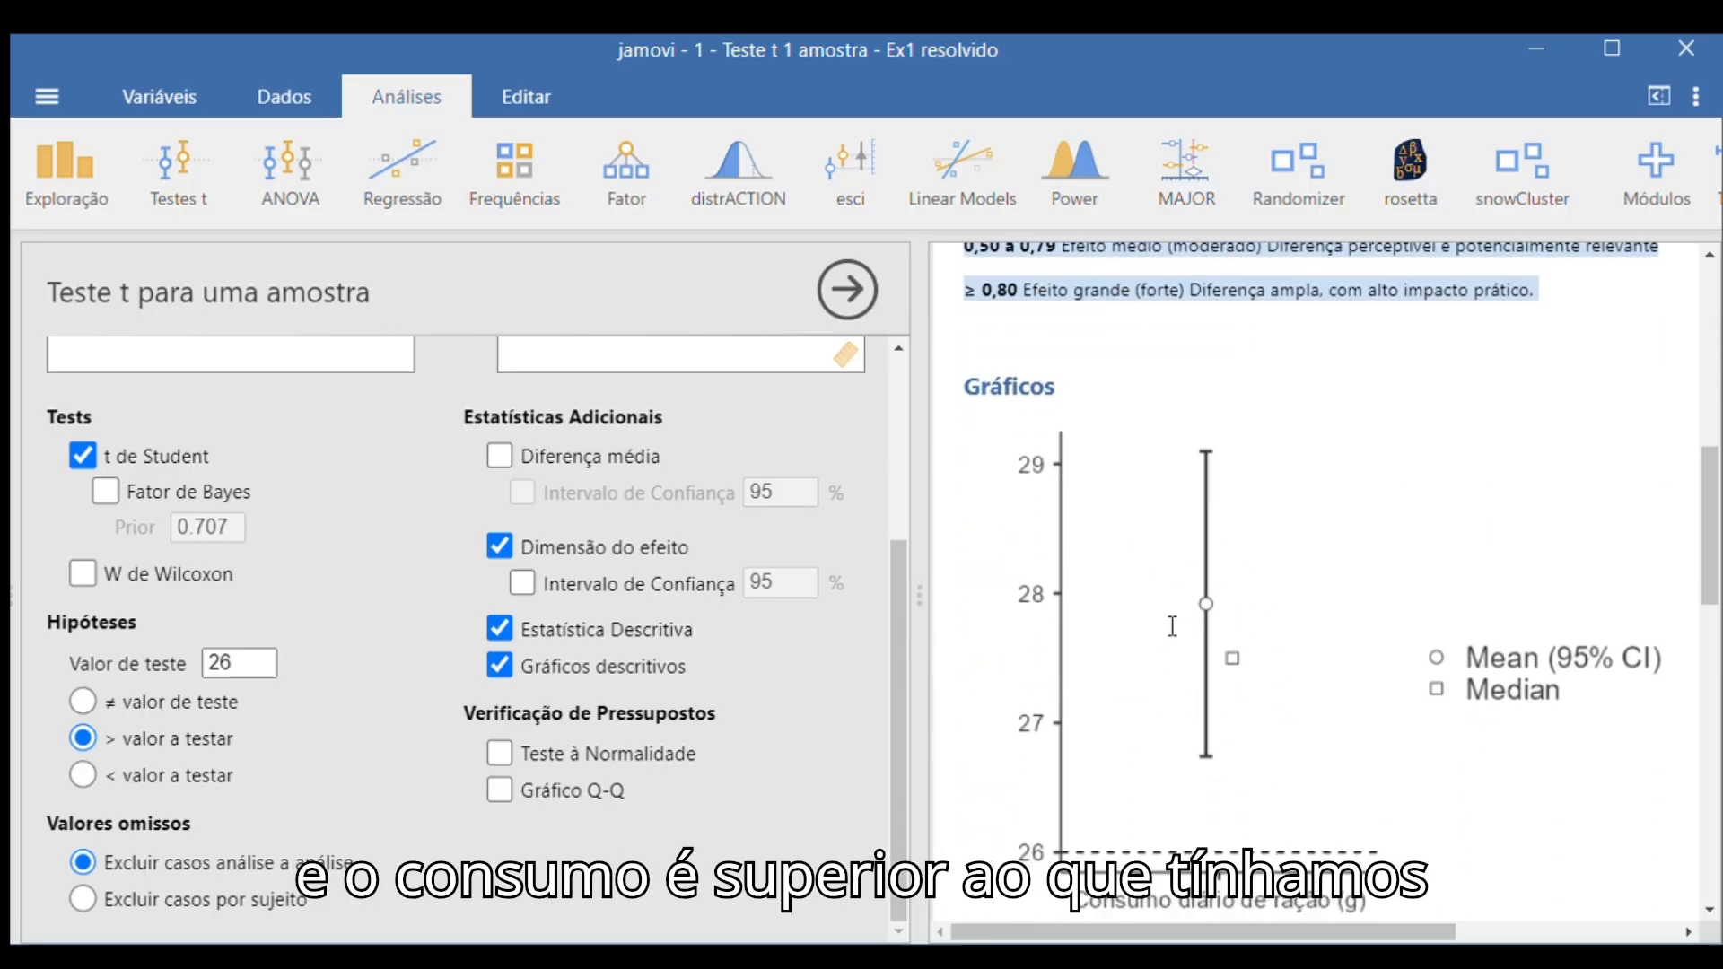
scroll(1185, 625, "down", 3)
scroll(1172, 626, "down", 2)
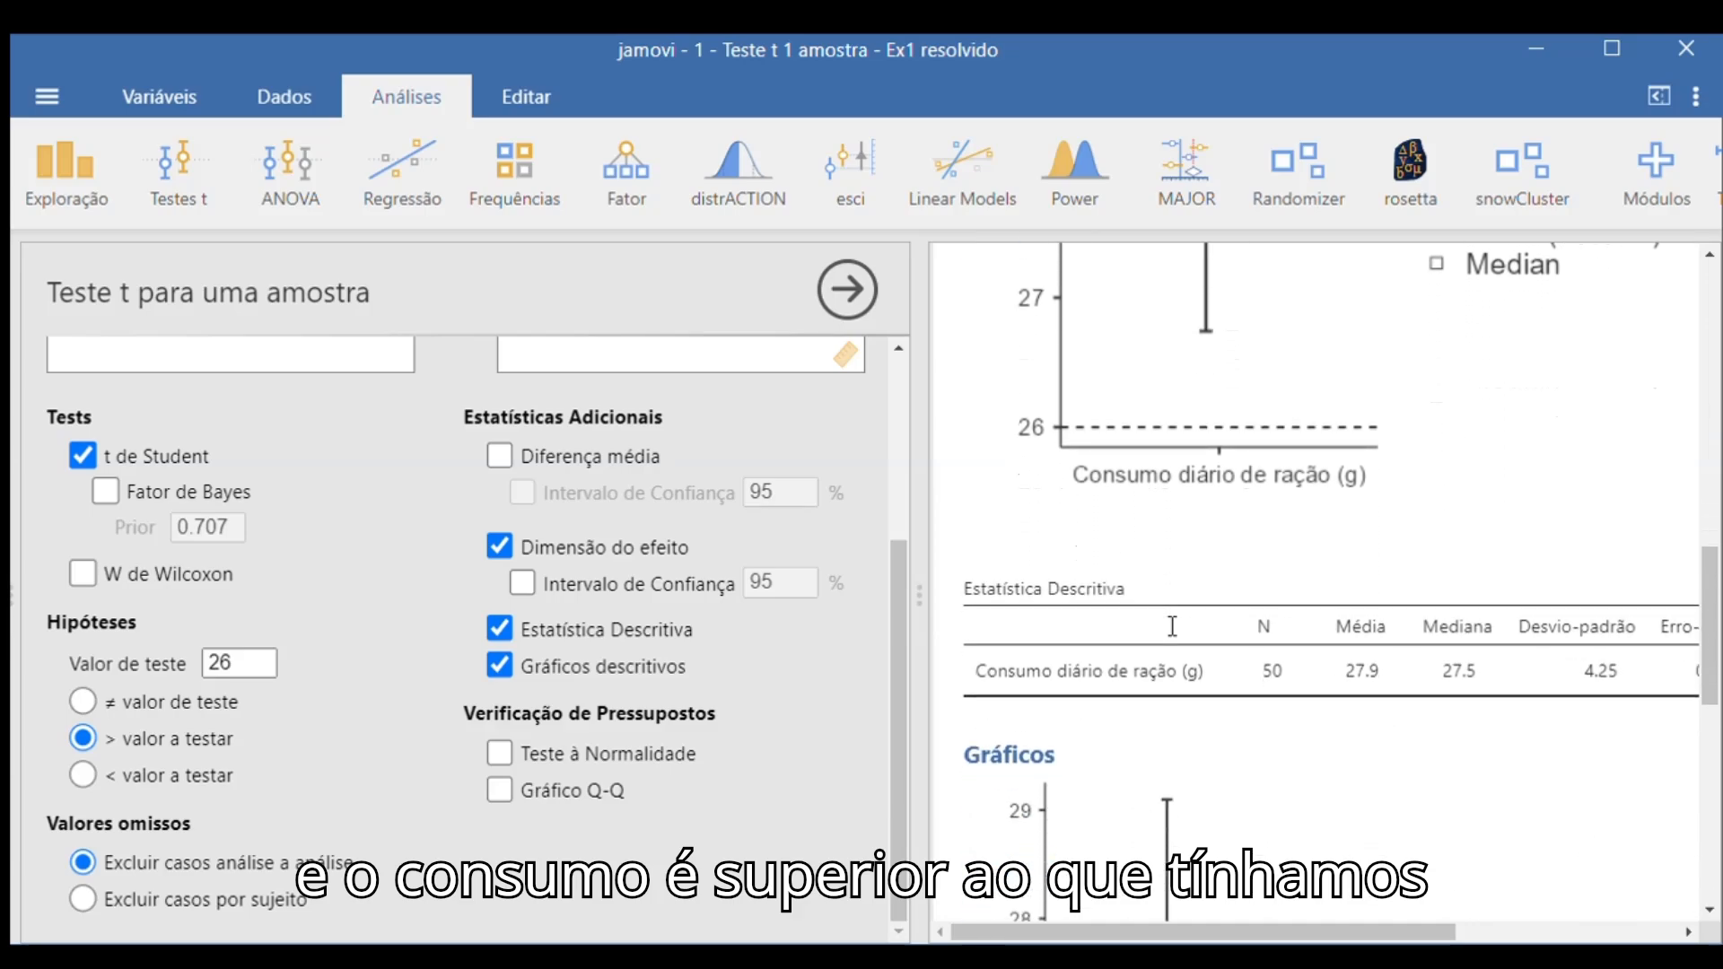
scroll(1172, 626, "up", 3)
left_click(1172, 627)
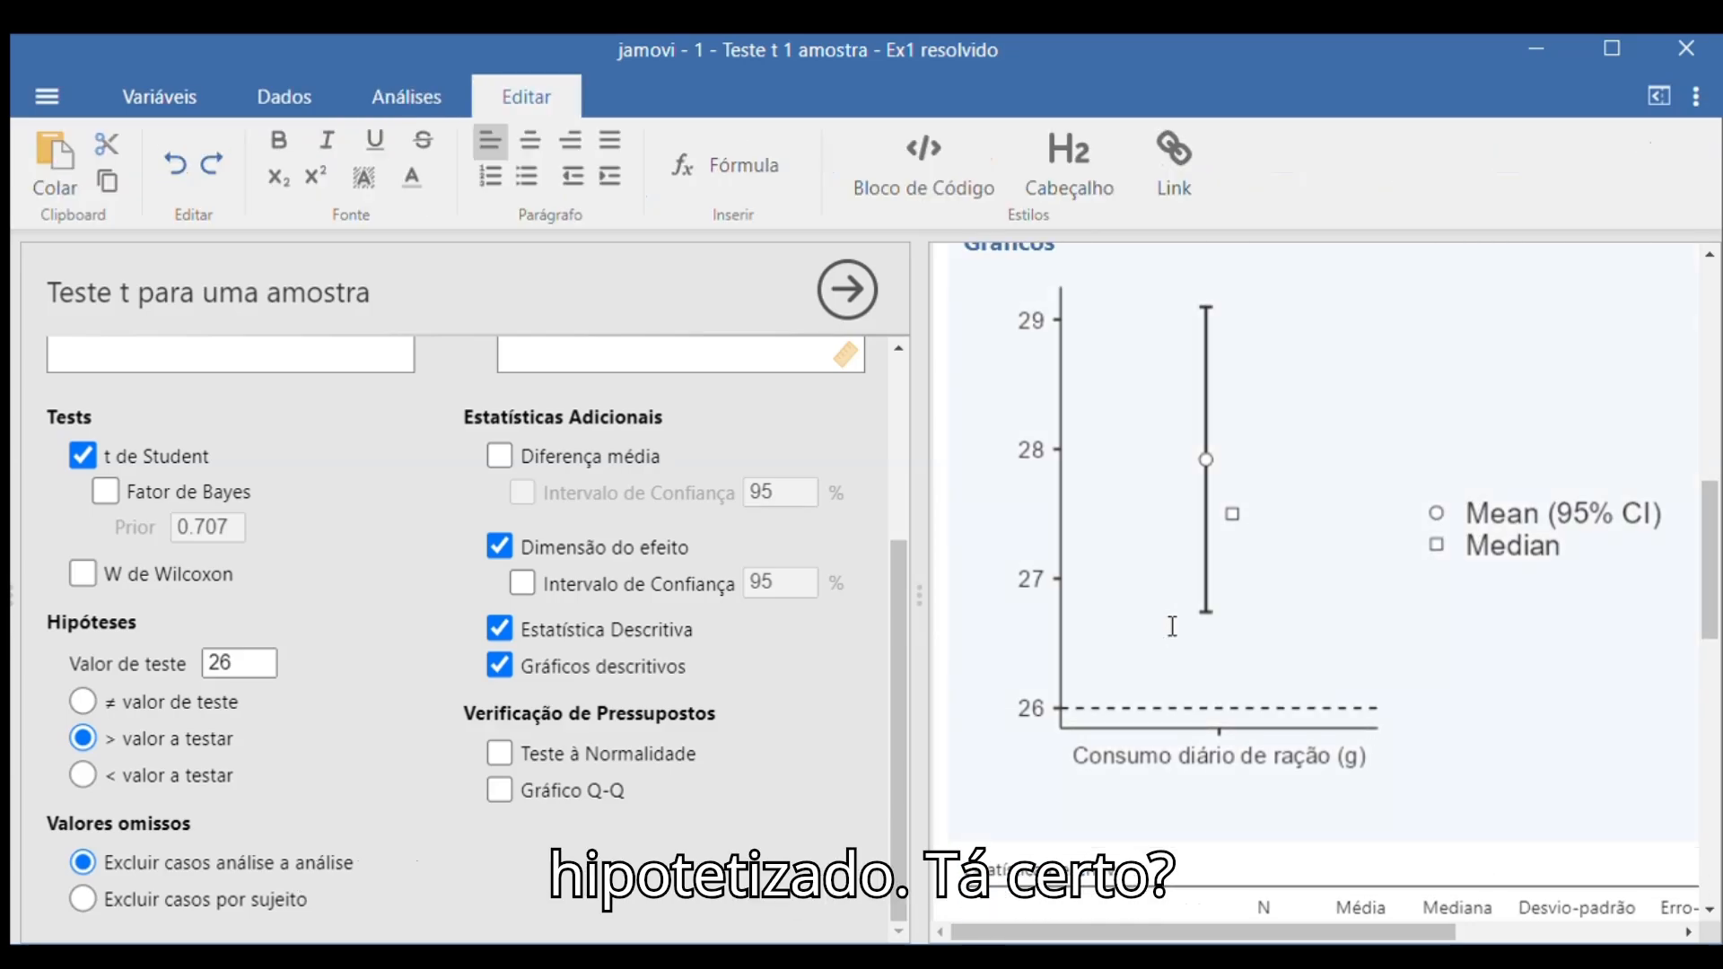
scroll(1170, 427, "down", 1)
scroll(1170, 427, "up", 5)
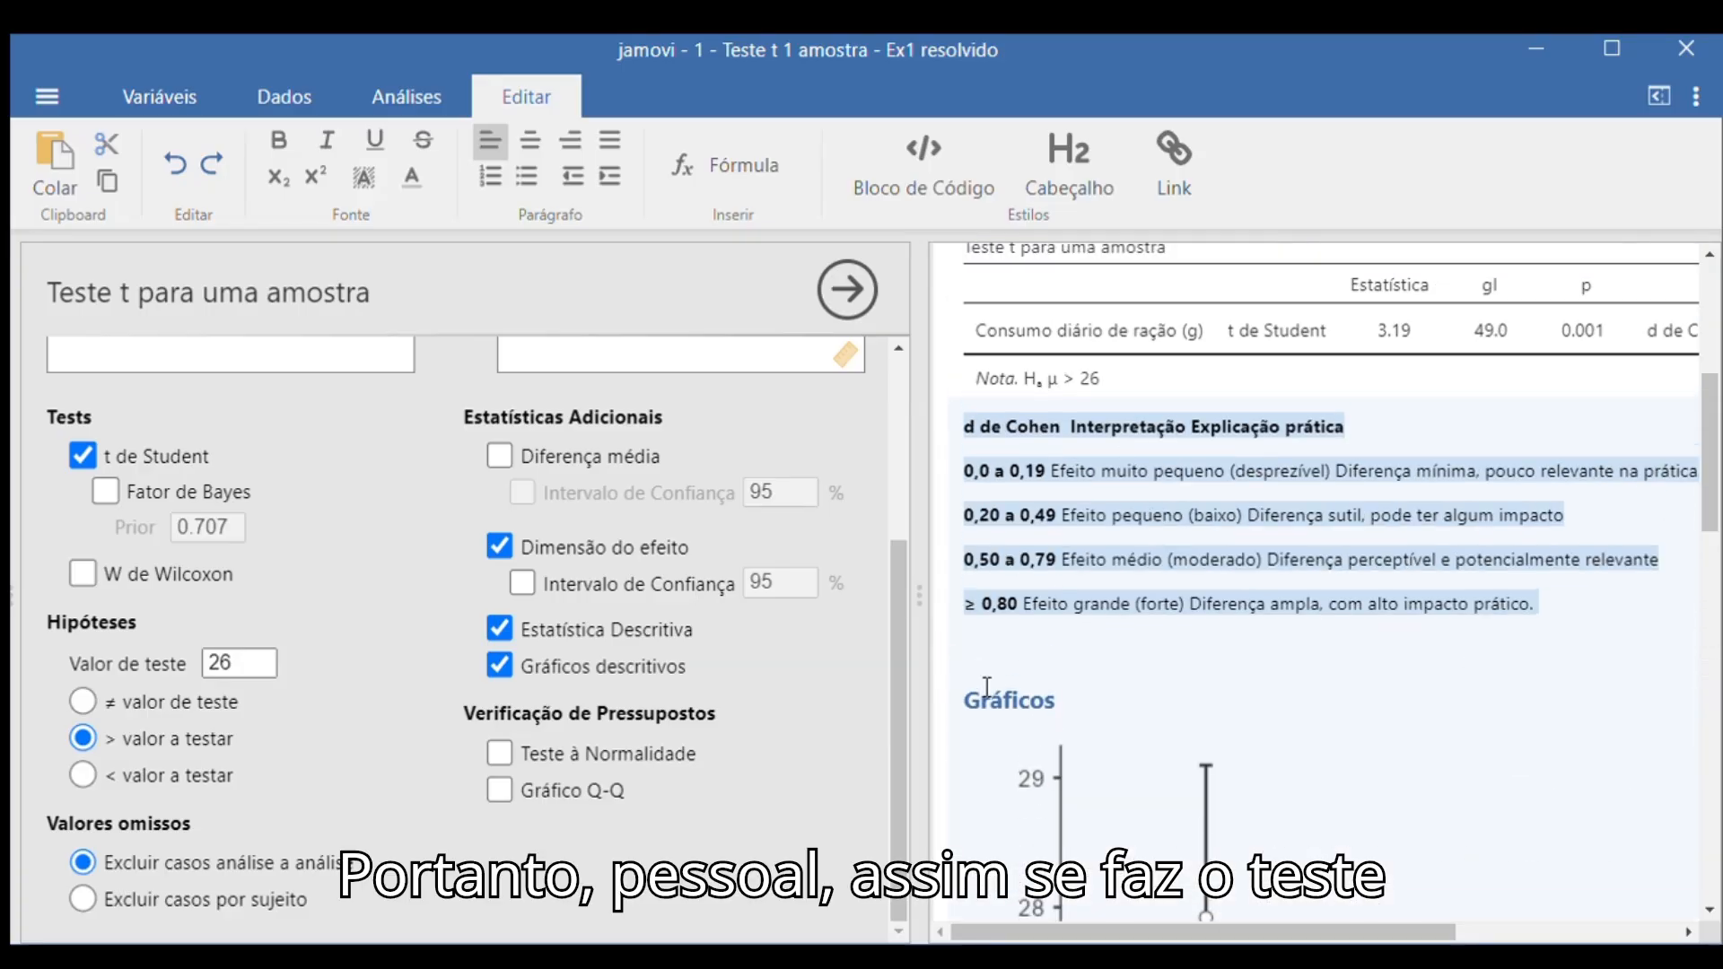
scroll(987, 691, "down", 8)
left_click(1253, 487)
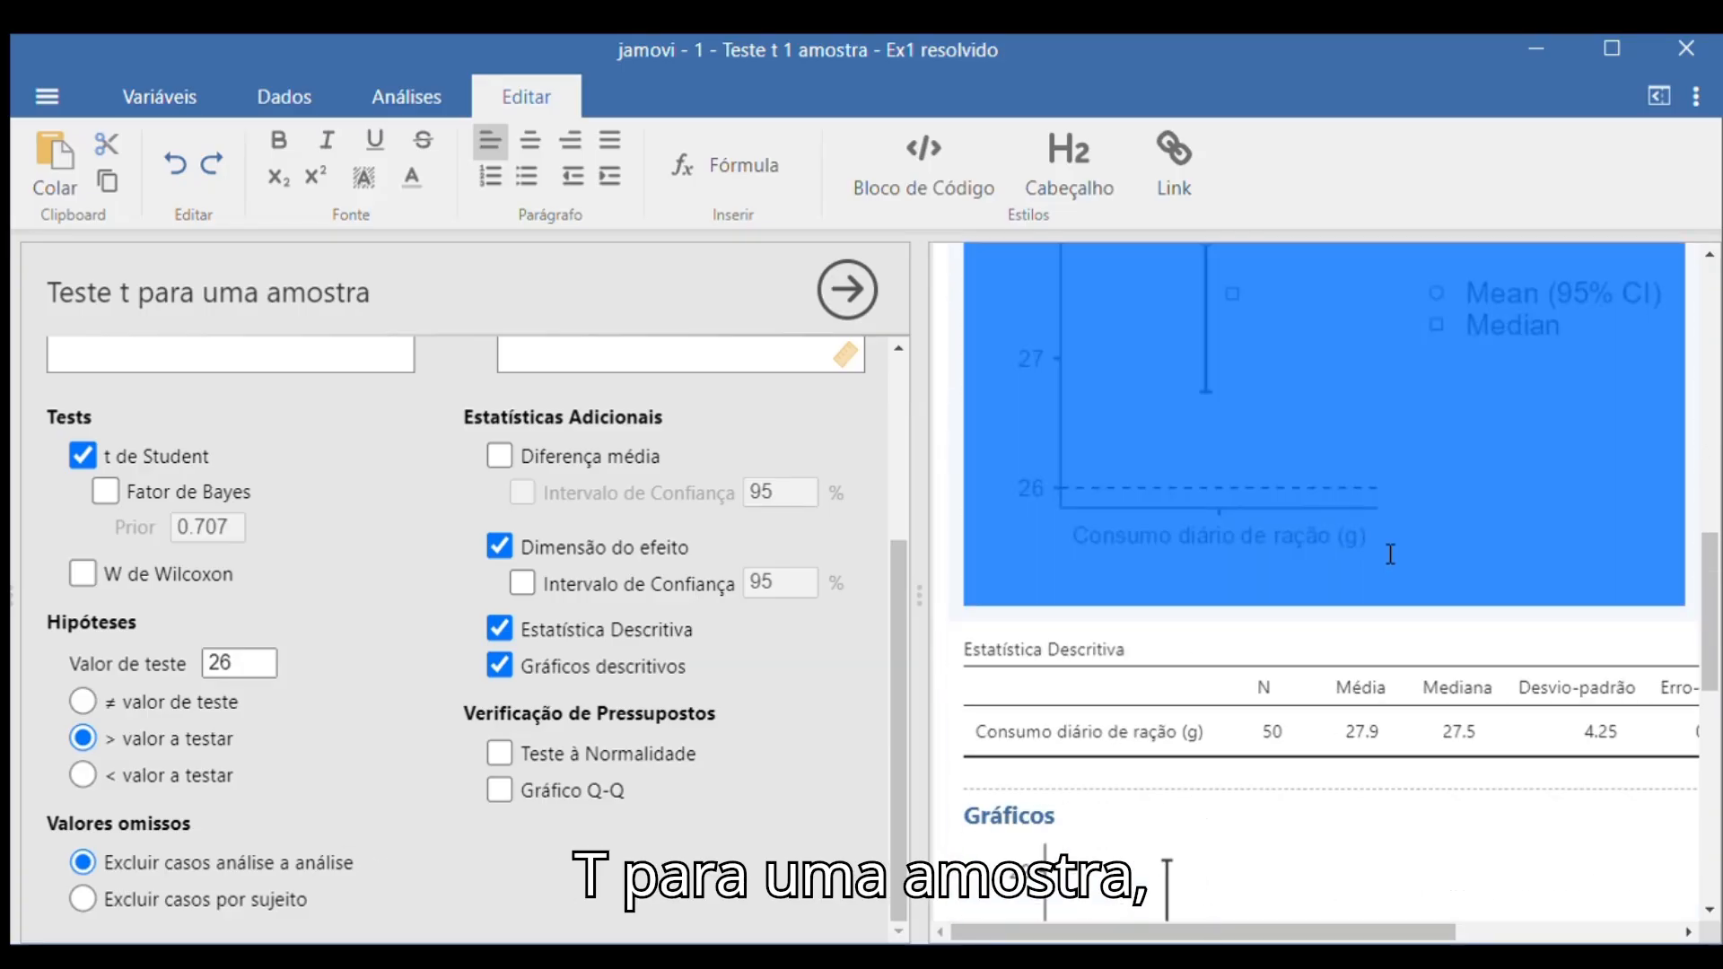
scroll(1416, 574, "down", 5)
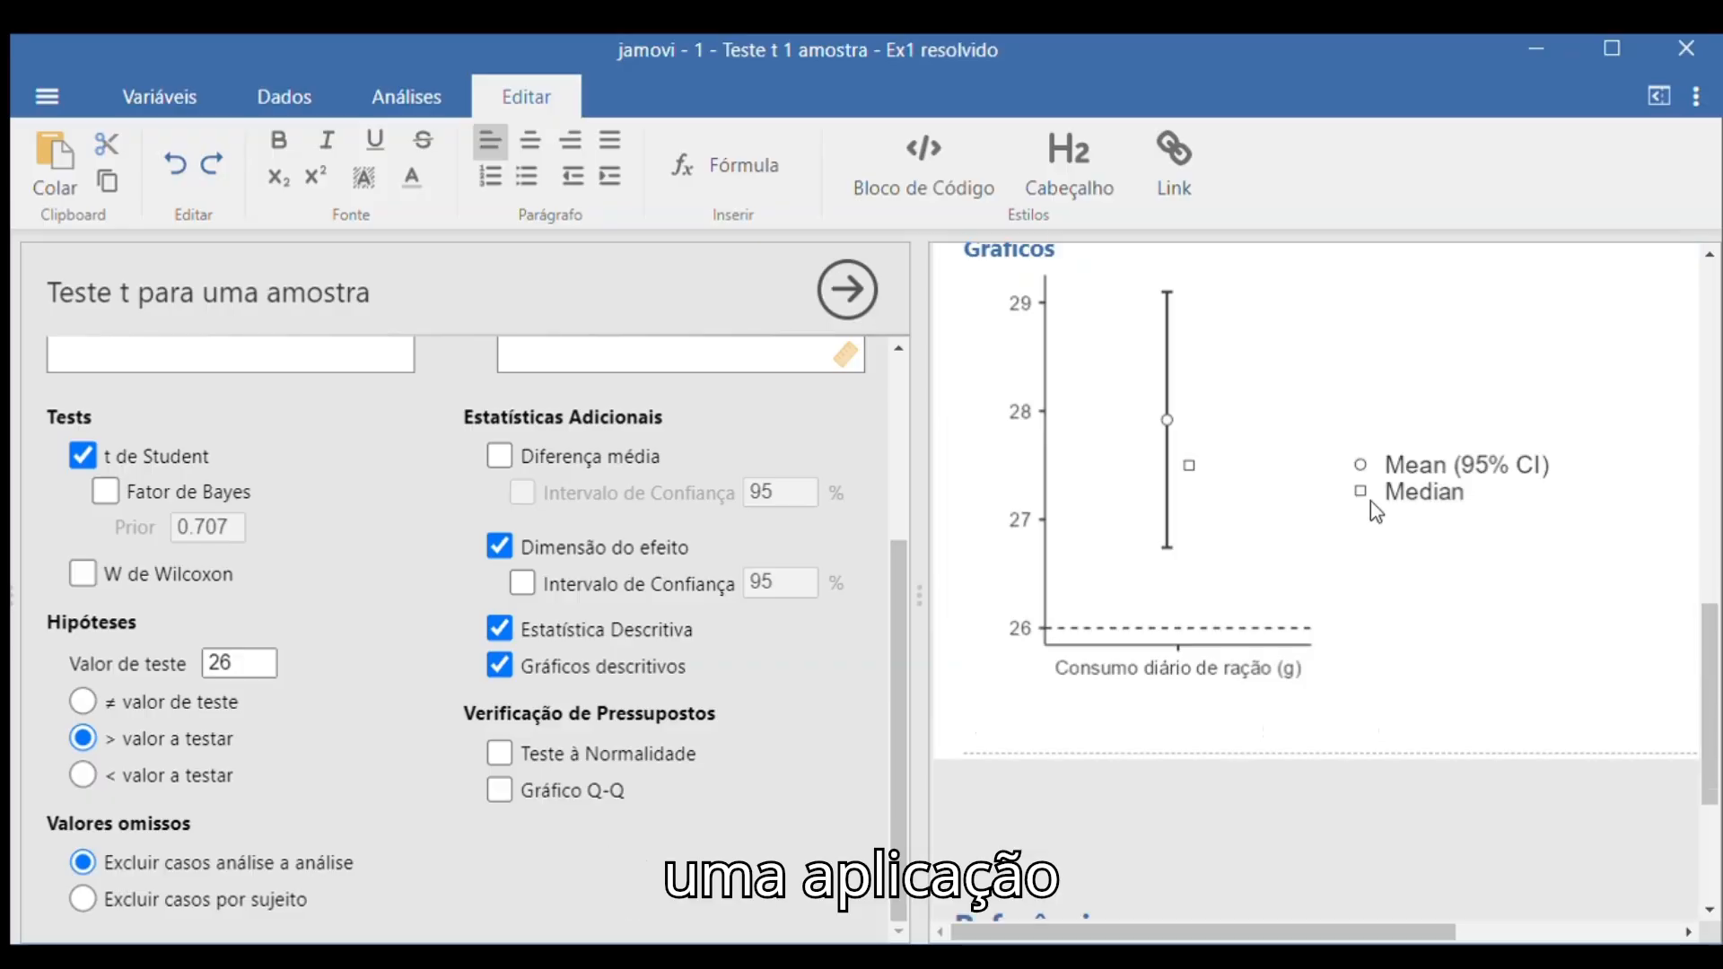
type("G")
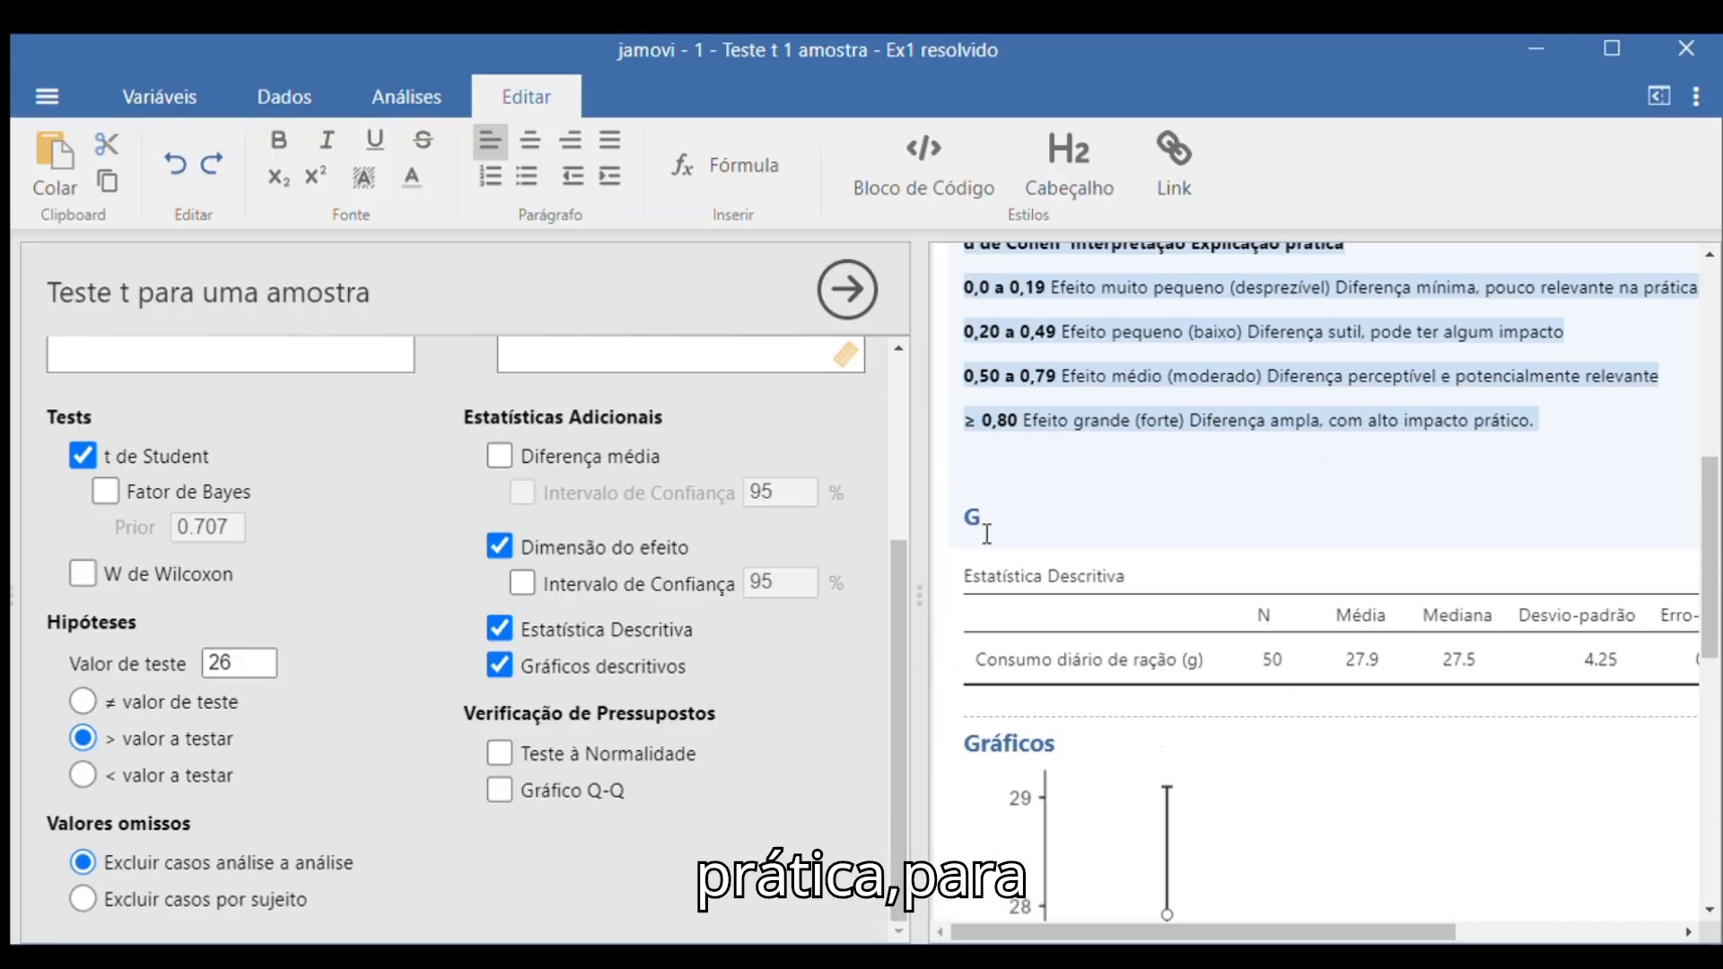
key("BackSpace")
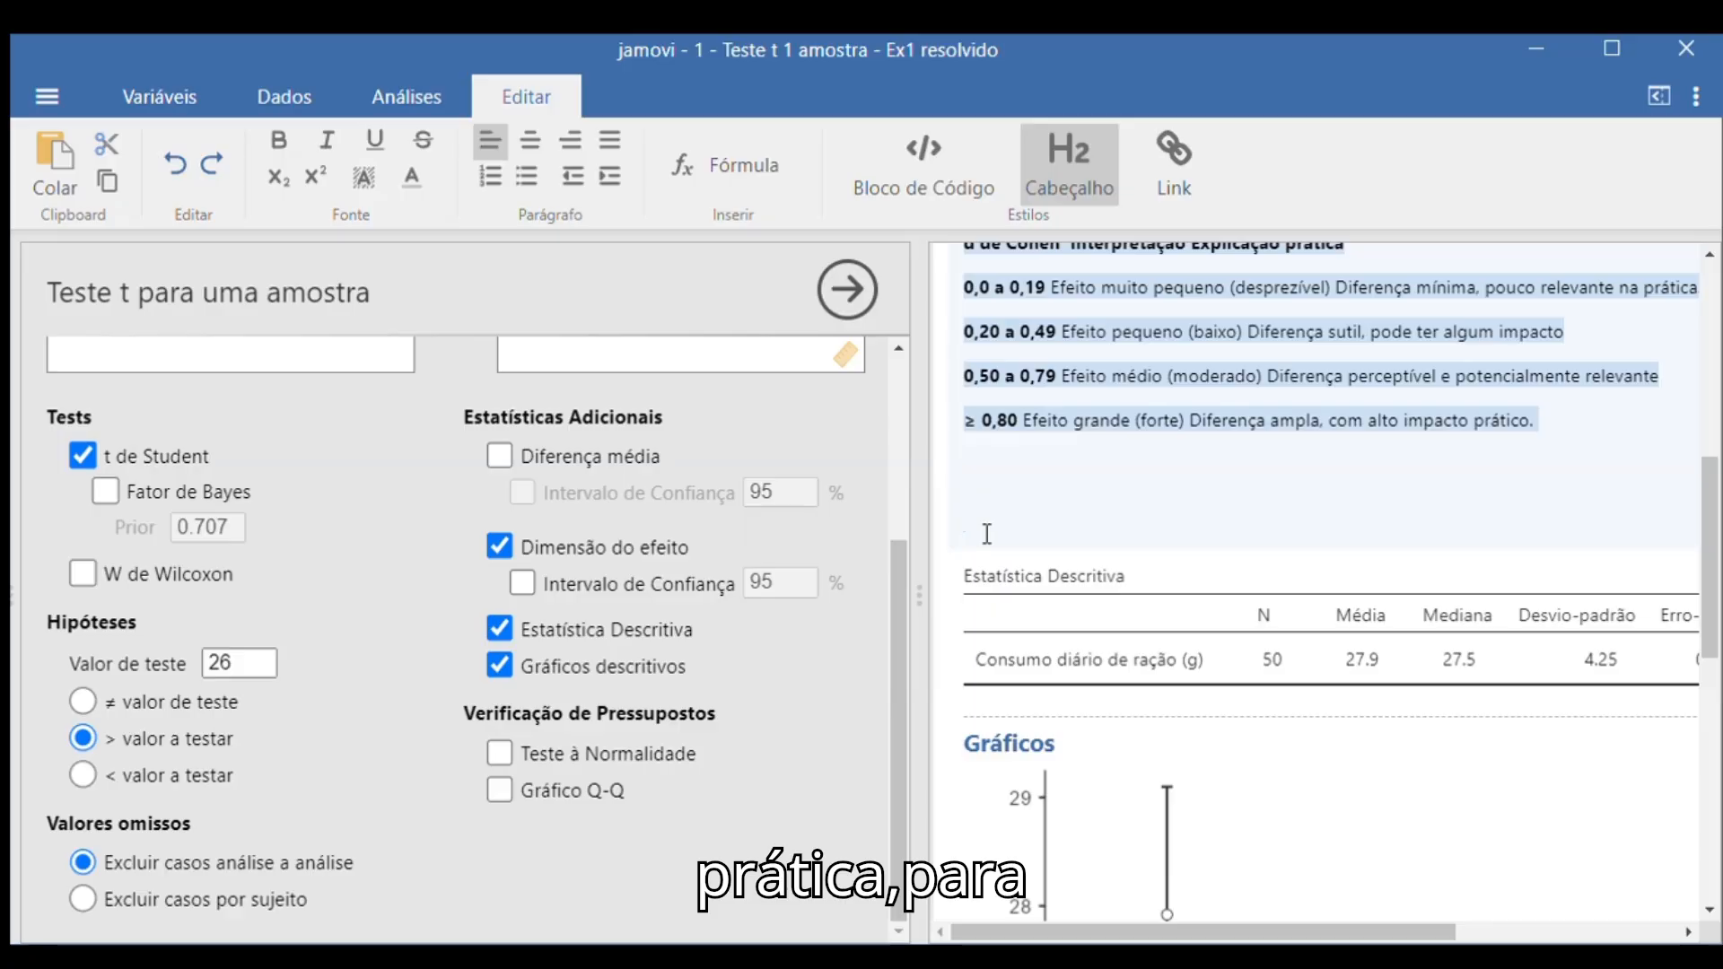
key("BackSpace")
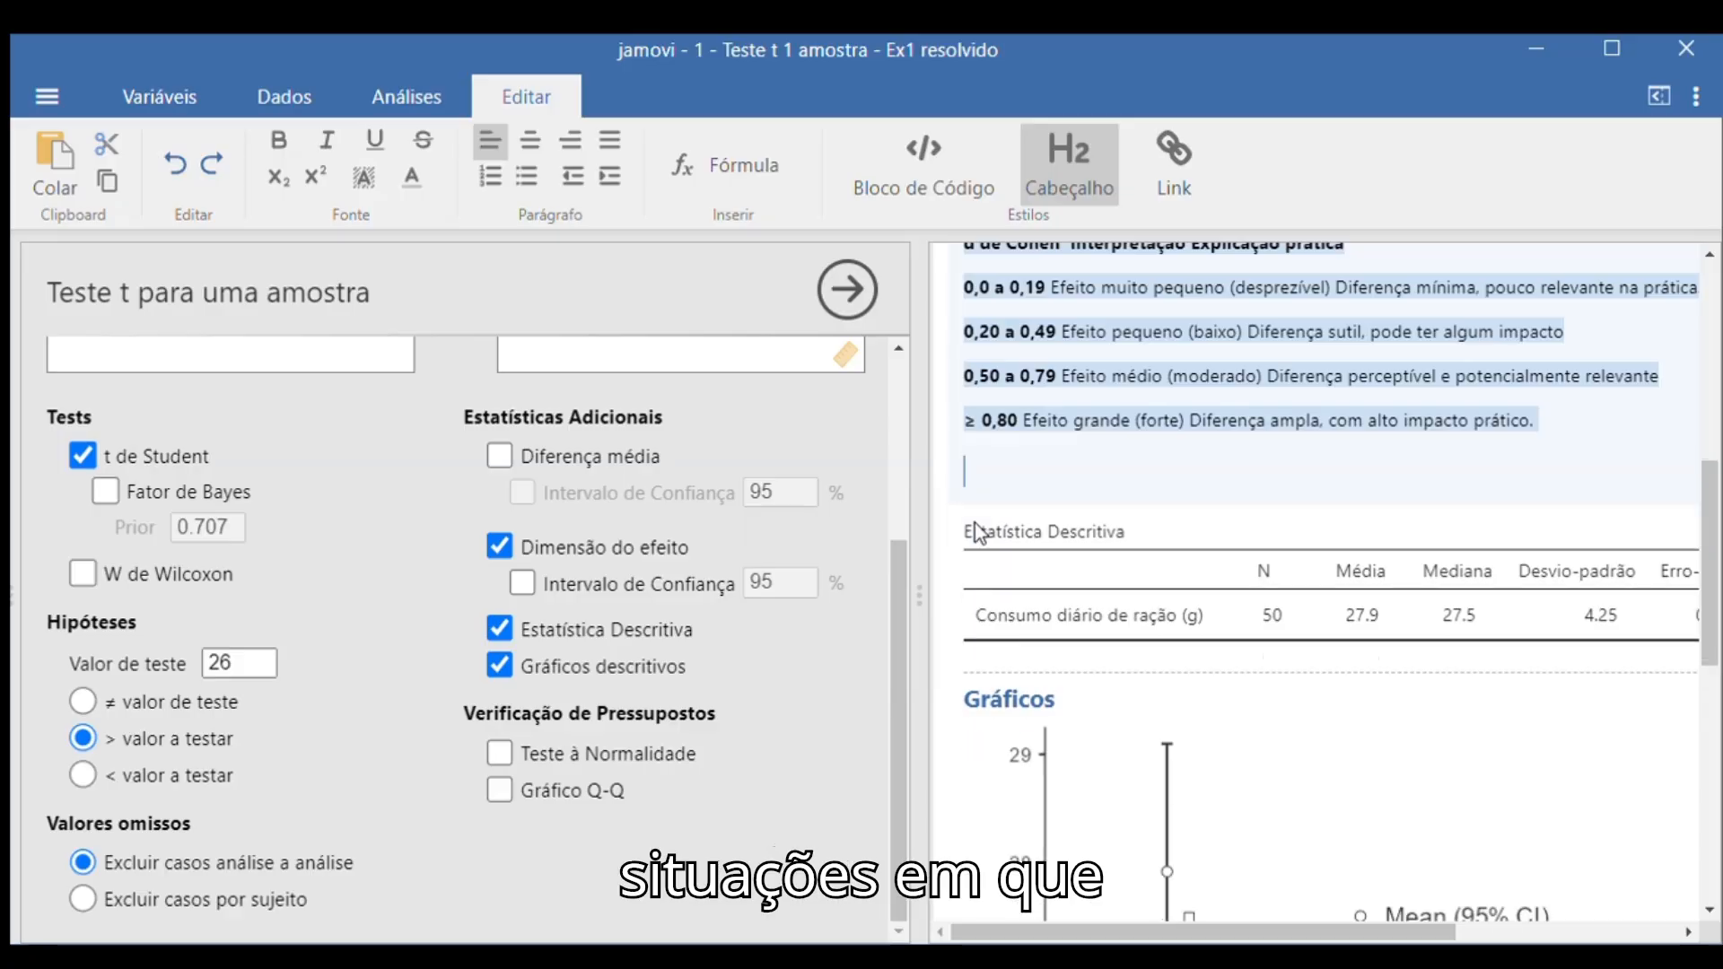